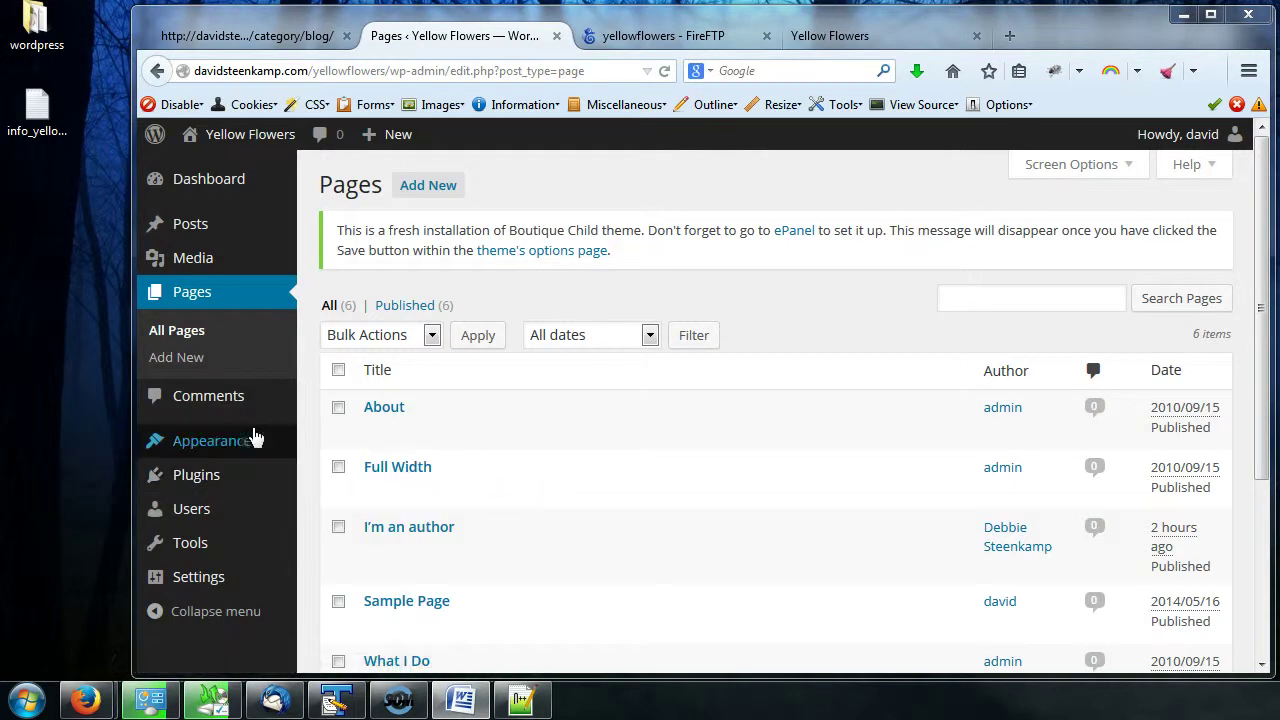
Step: Open the site's menu editor and examine the theme's menu locations and Main Menu's structure and settings
mouse_move(286, 443)
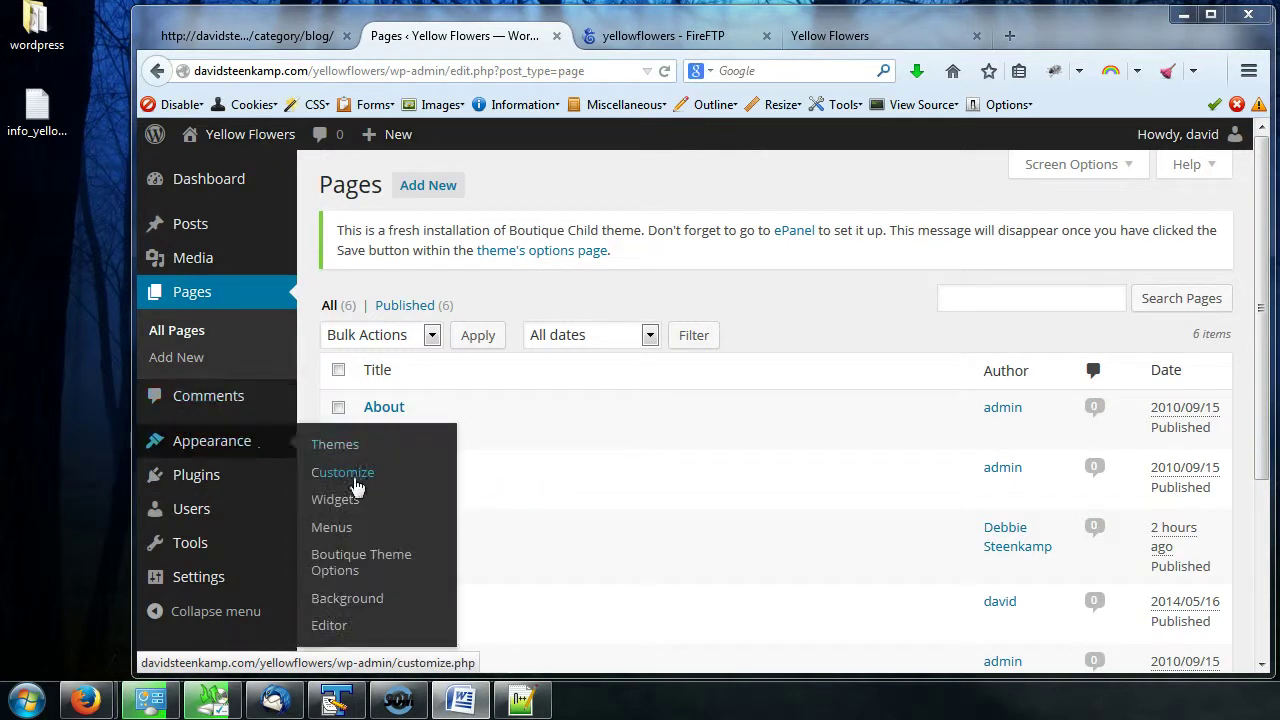
left_click(331, 528)
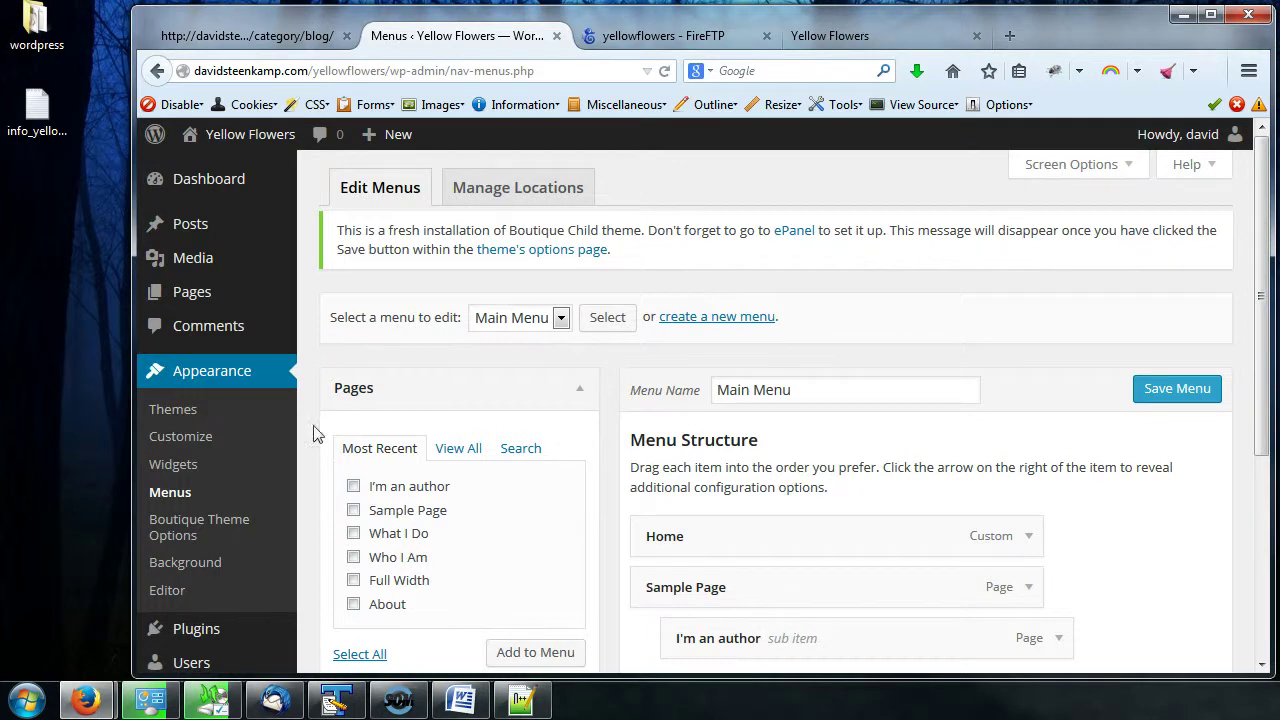
left_click(511, 197)
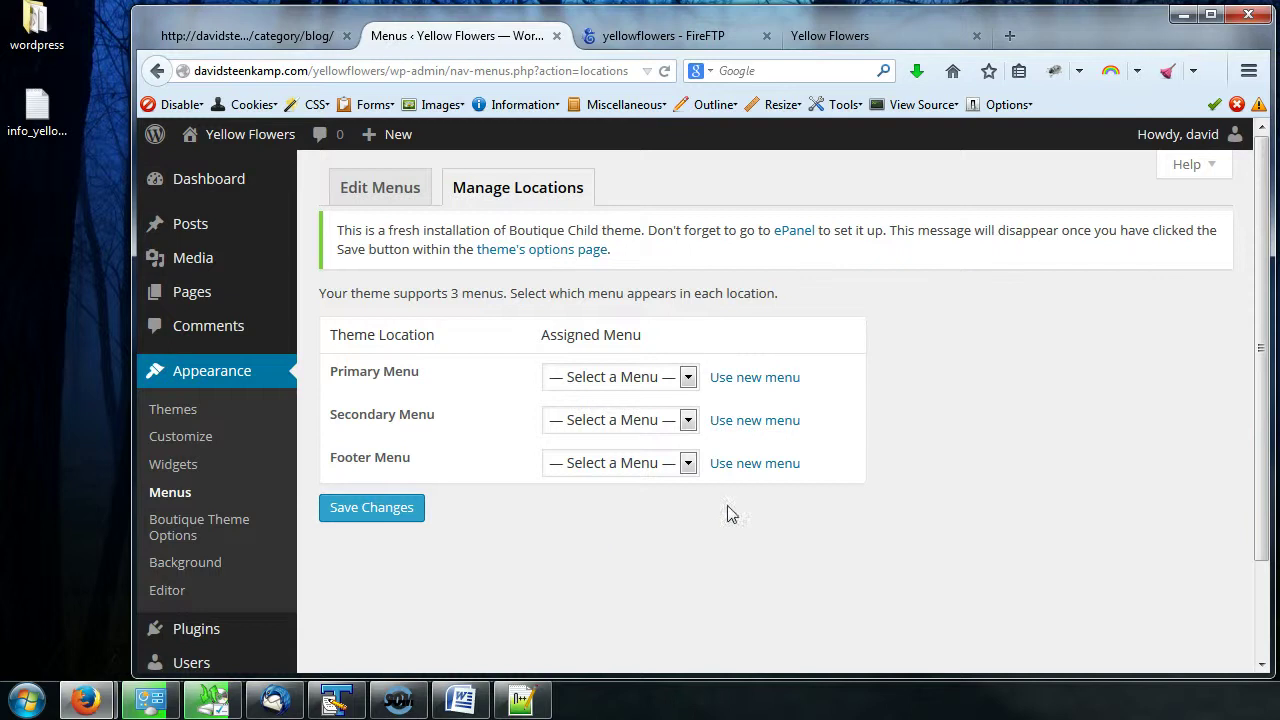
left_click(389, 201)
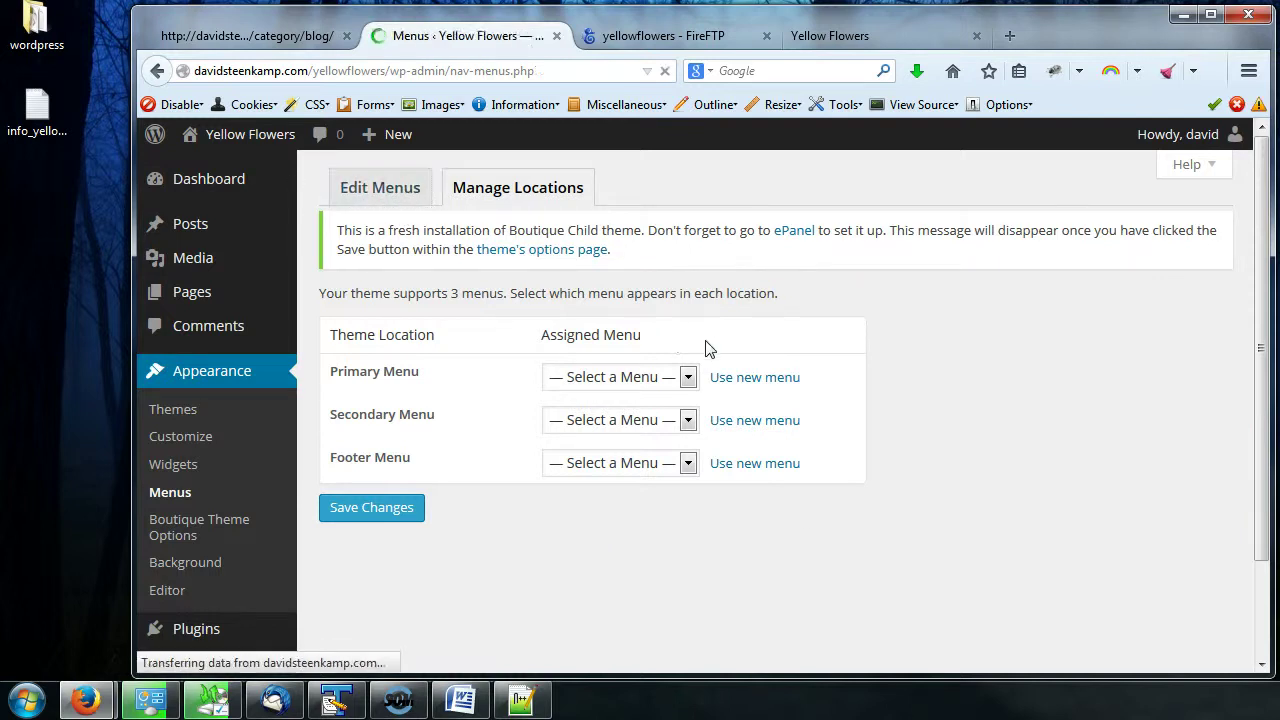
scroll(1004, 397, "down", 2)
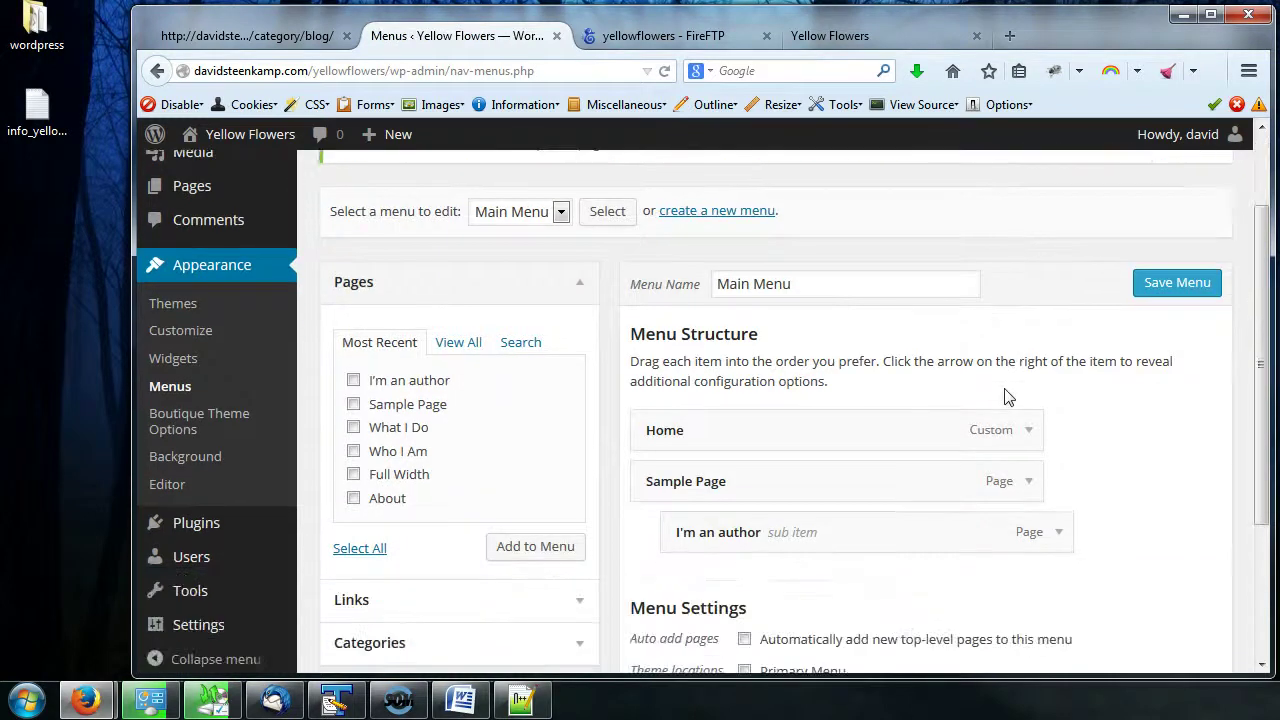
scroll(1006, 397, "up", 2)
scroll(1006, 397, "down", 2)
scroll(700, 375, "down", 4)
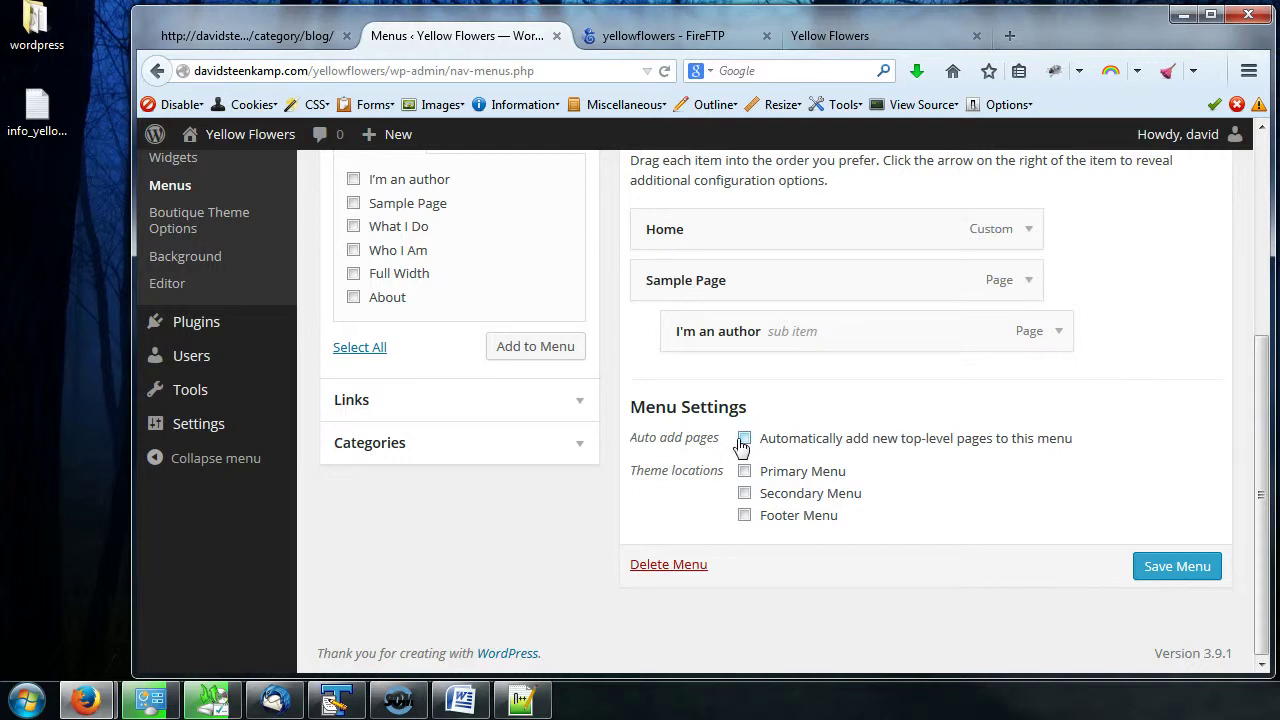
left_click_drag(743, 337, 750, 388)
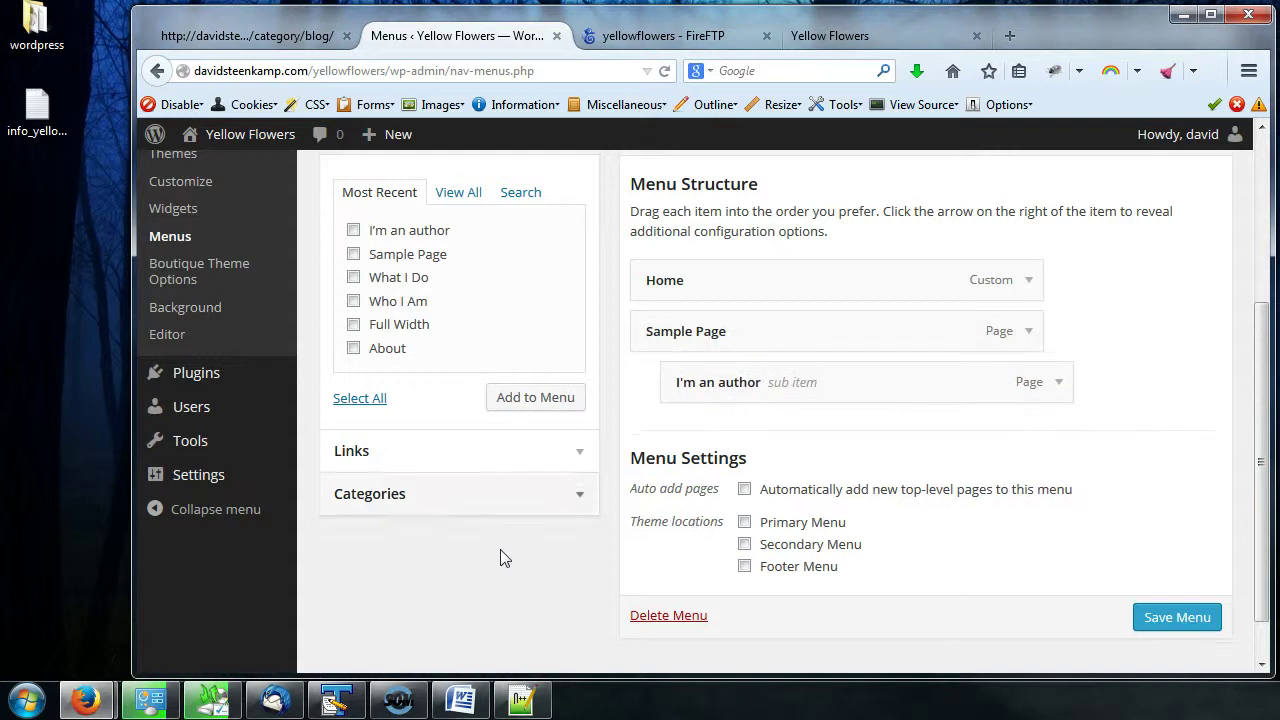
scroll(500, 622, "up", 2)
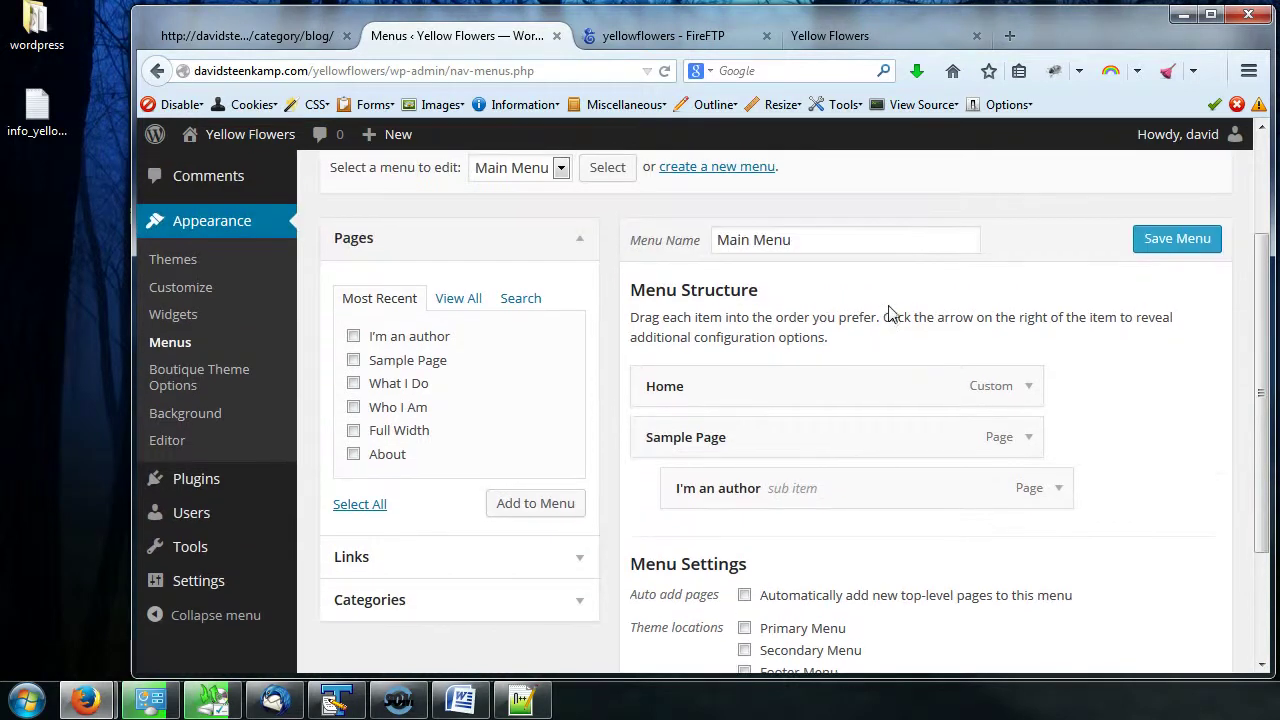
Step: Permanently delete the existing Main Menu and confirm the deletion
scroll(890, 313, "down", 3)
left_click(670, 565)
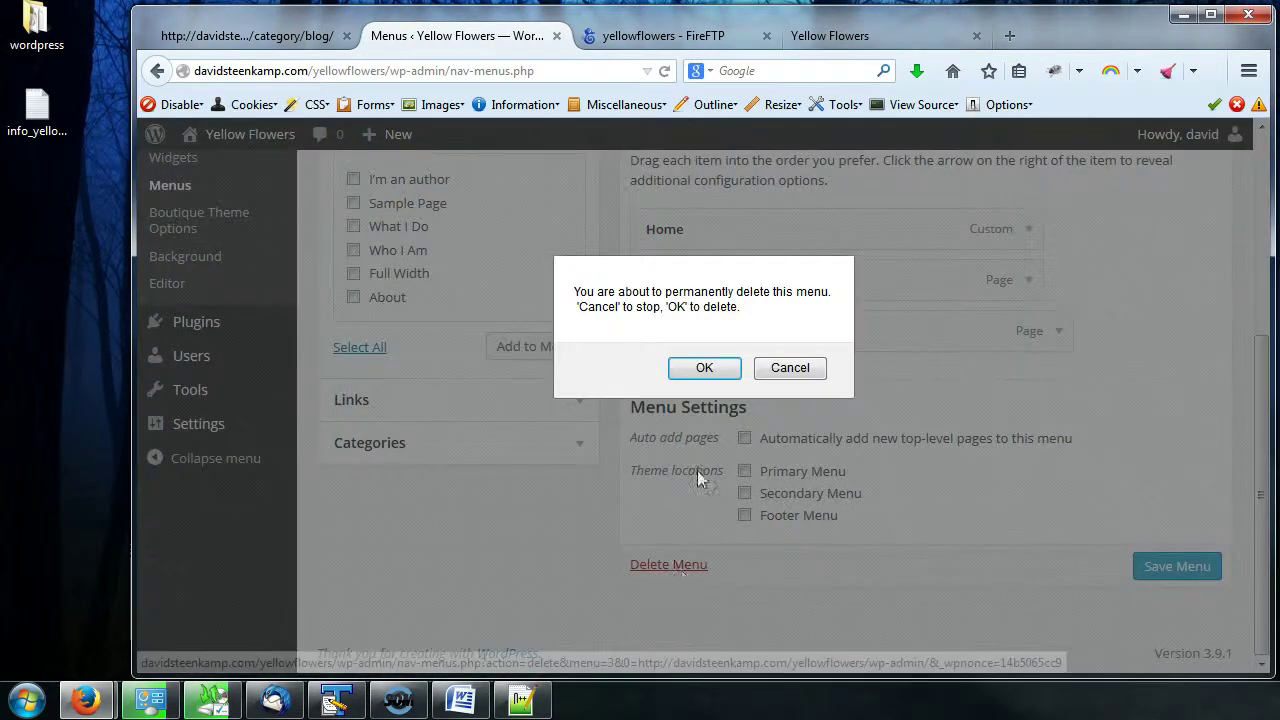
left_click(705, 368)
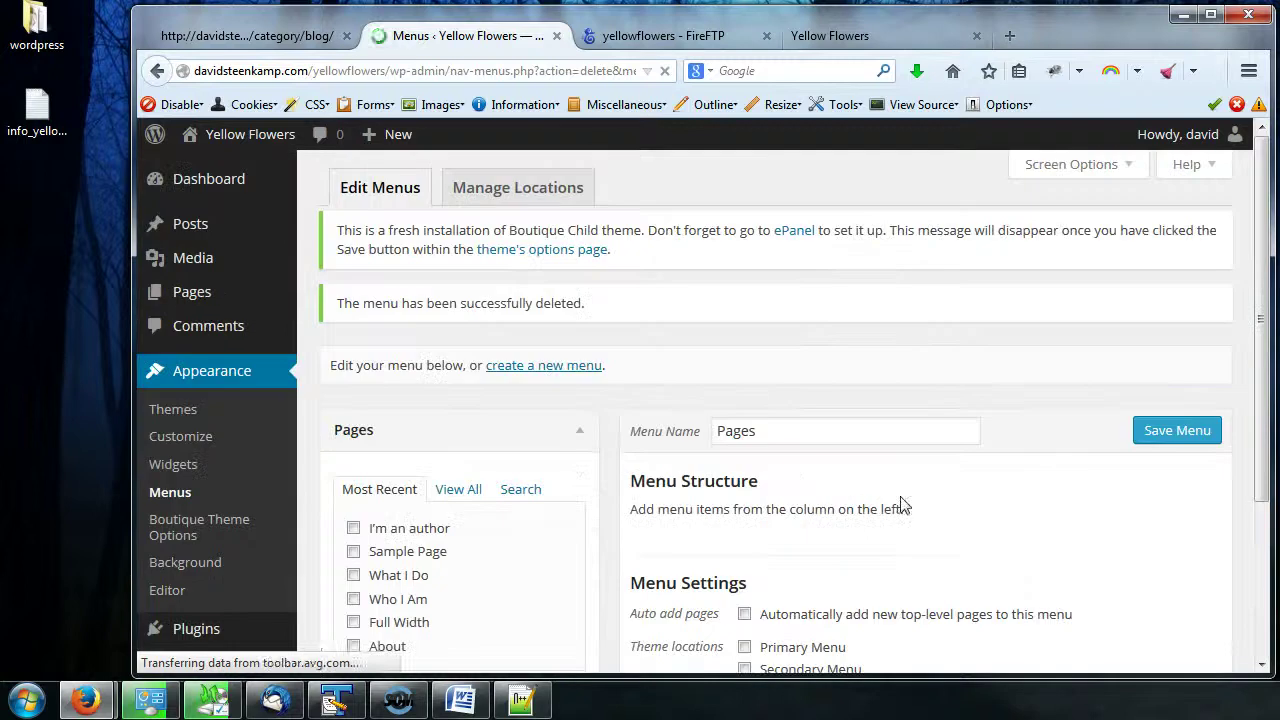
Step: Inspect the remaining Pages menu and check which menus can be assigned to the Primary Menu location
scroll(725, 340, "down", 2)
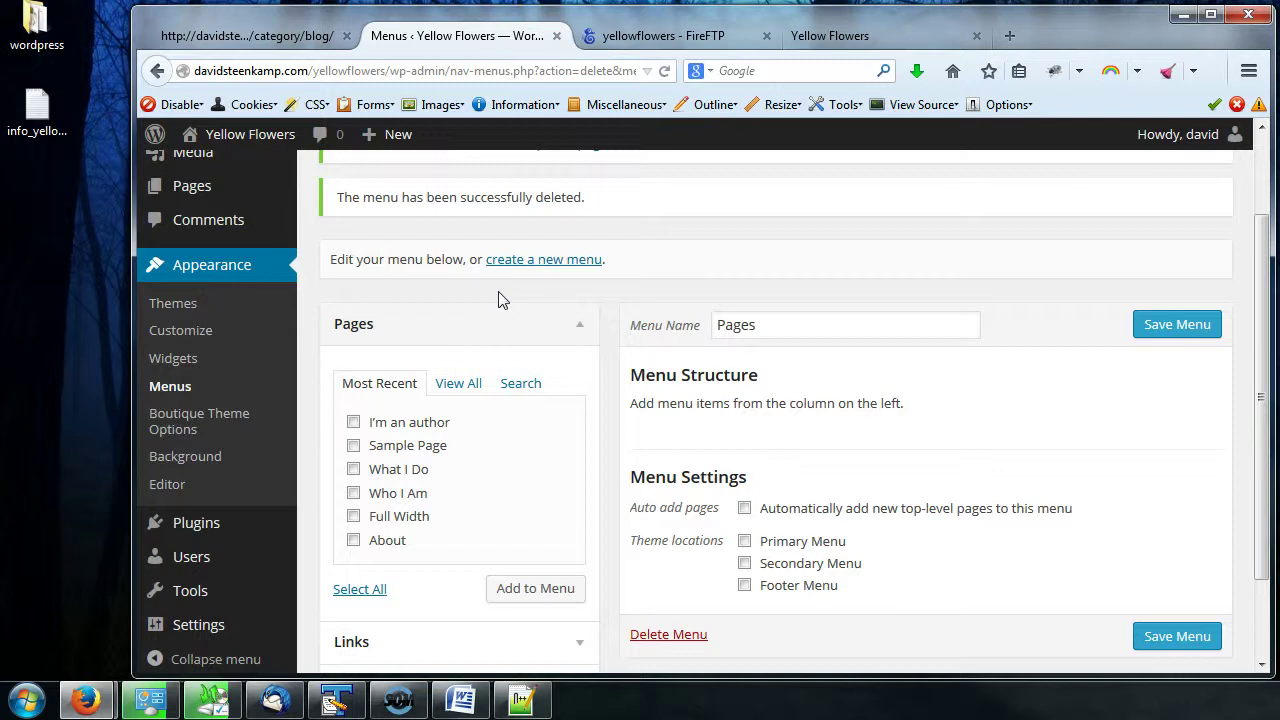
scroll(502, 300, "down", 2)
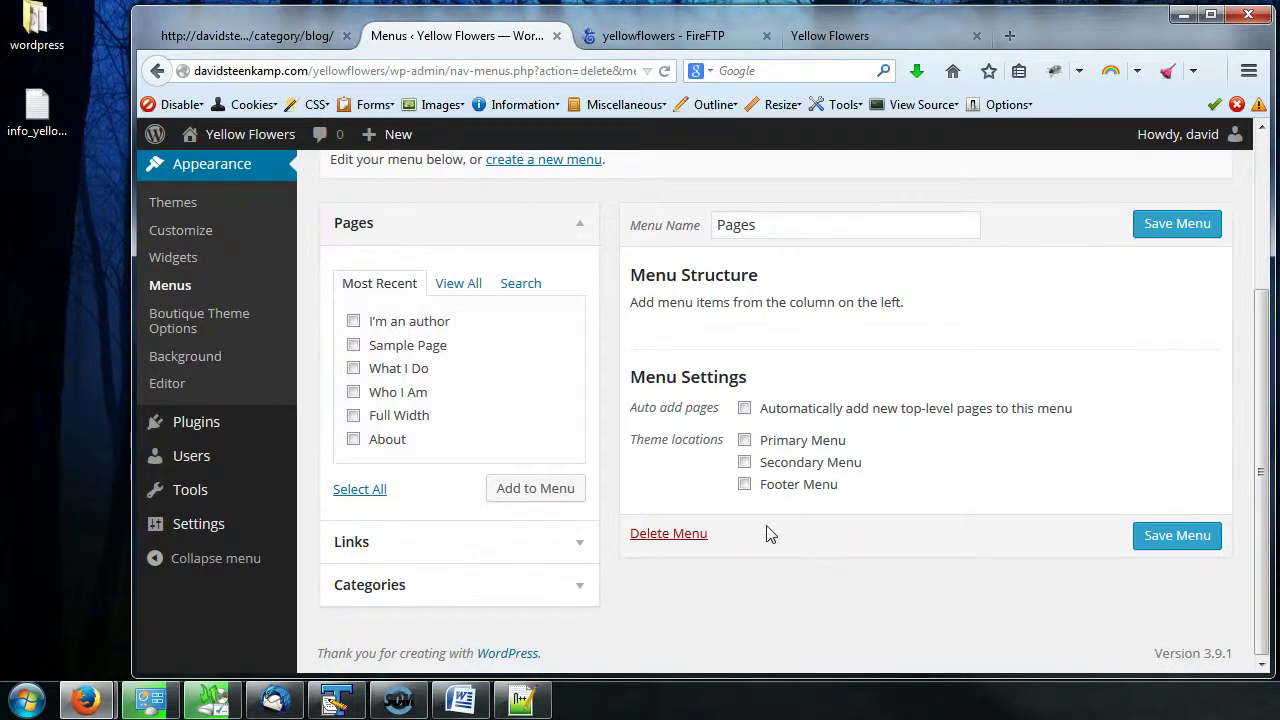
scroll(486, 314, "up", 4)
left_click(510, 203)
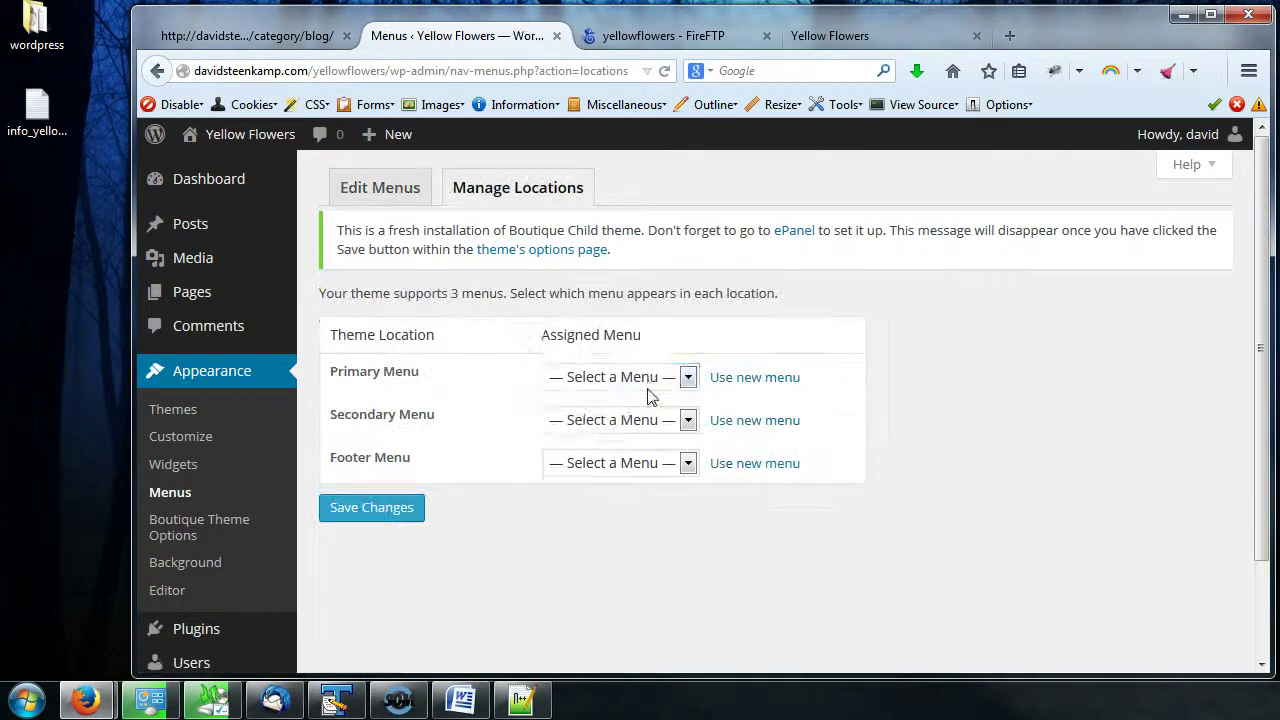
left_click(647, 379)
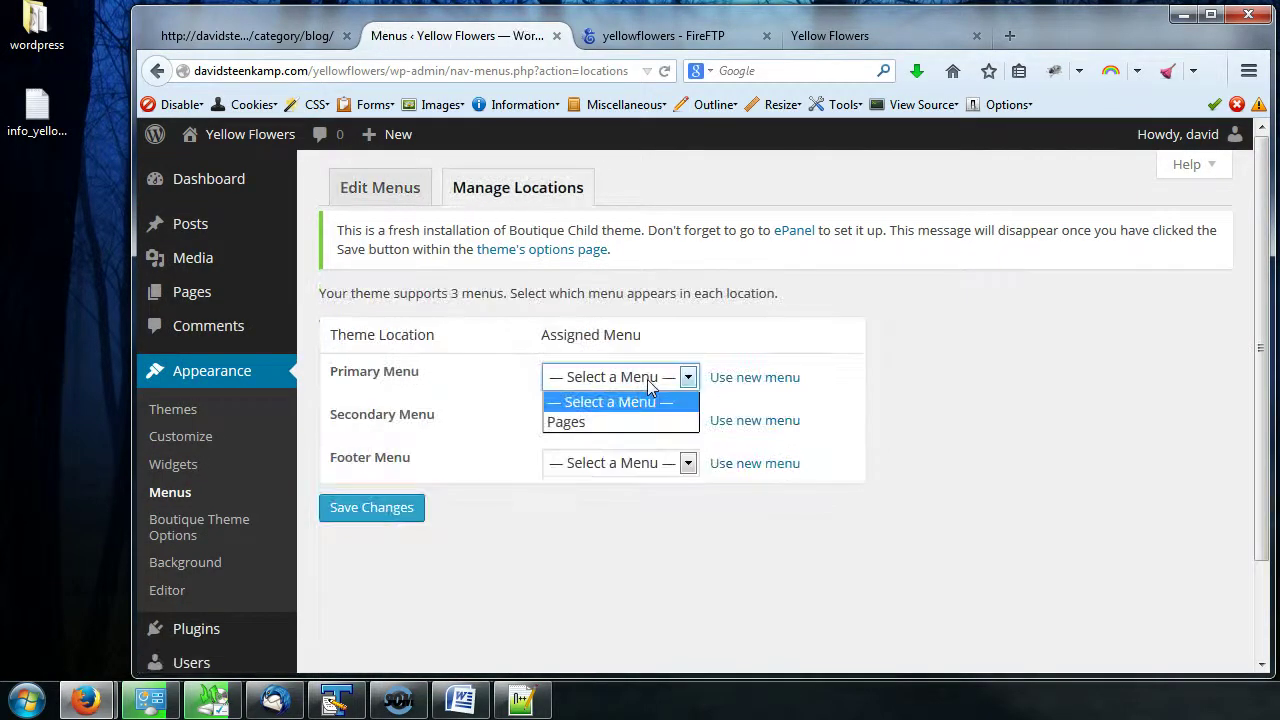
left_click(921, 563)
left_click(364, 189)
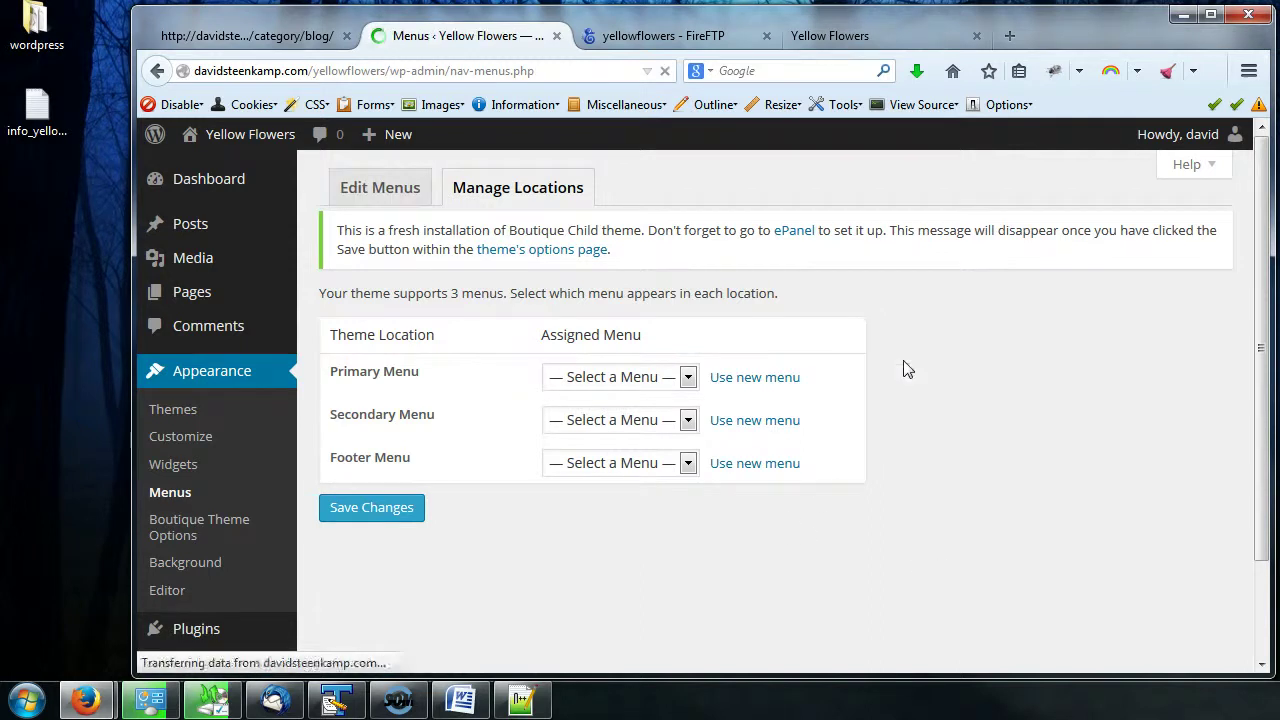
Step: Permanently delete the remaining Pages menu and confirm the deletion
scroll(926, 366, "down", 1)
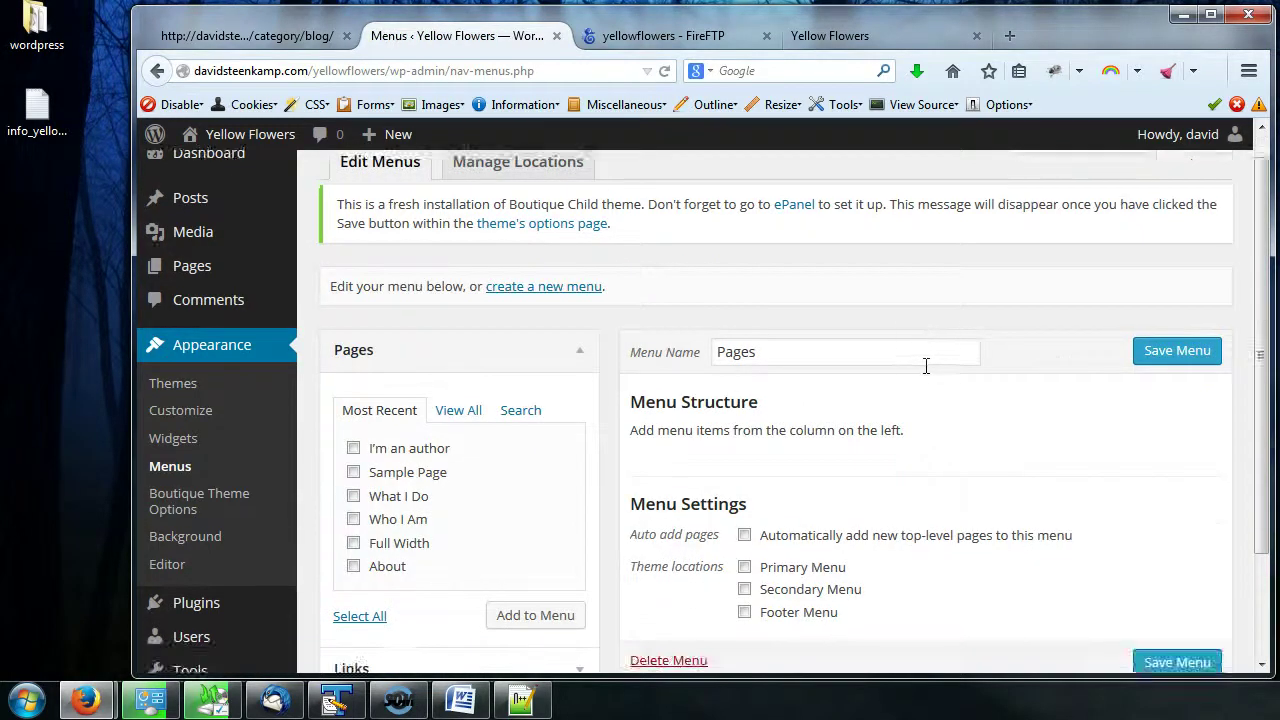
scroll(960, 374, "down", 2)
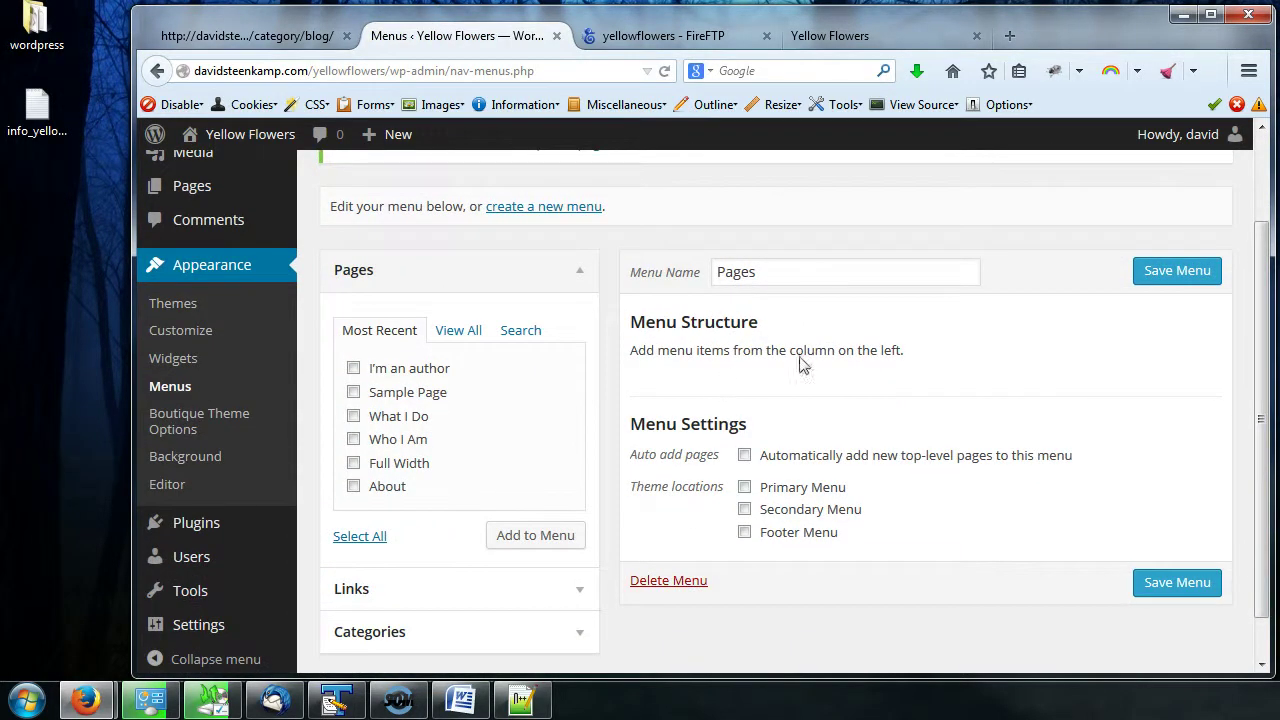
left_click(670, 582)
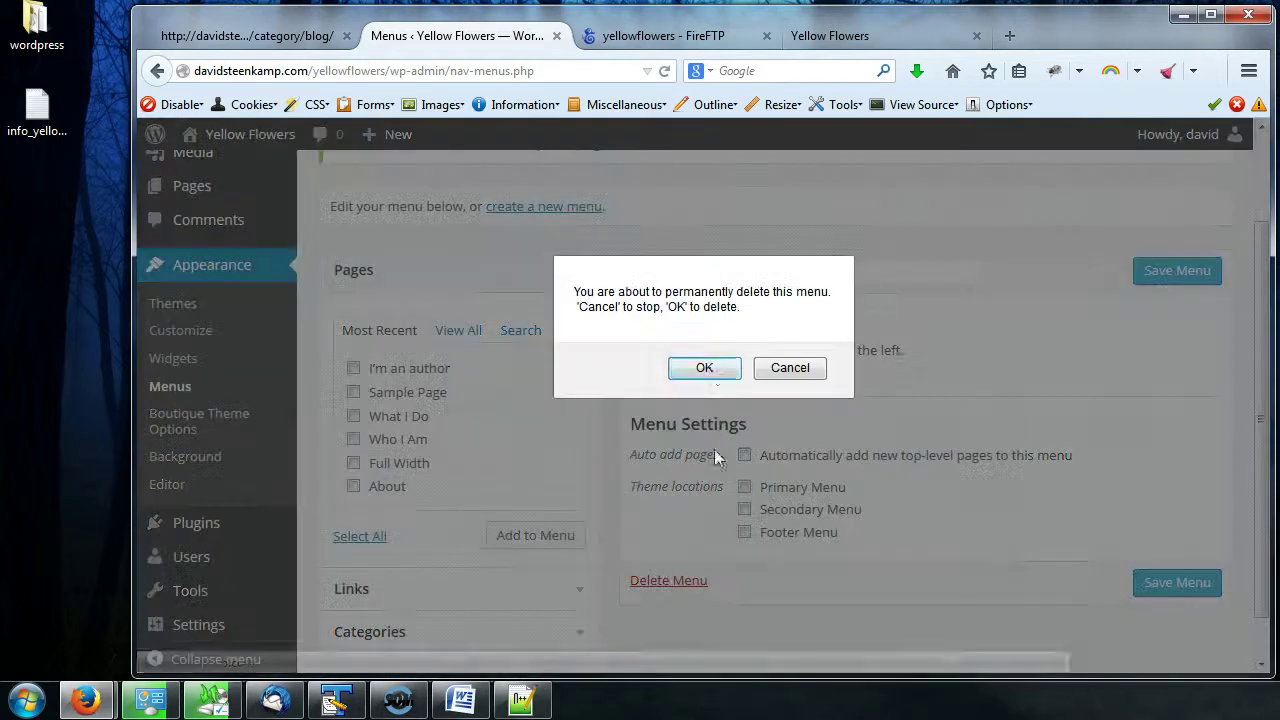
left_click(709, 370)
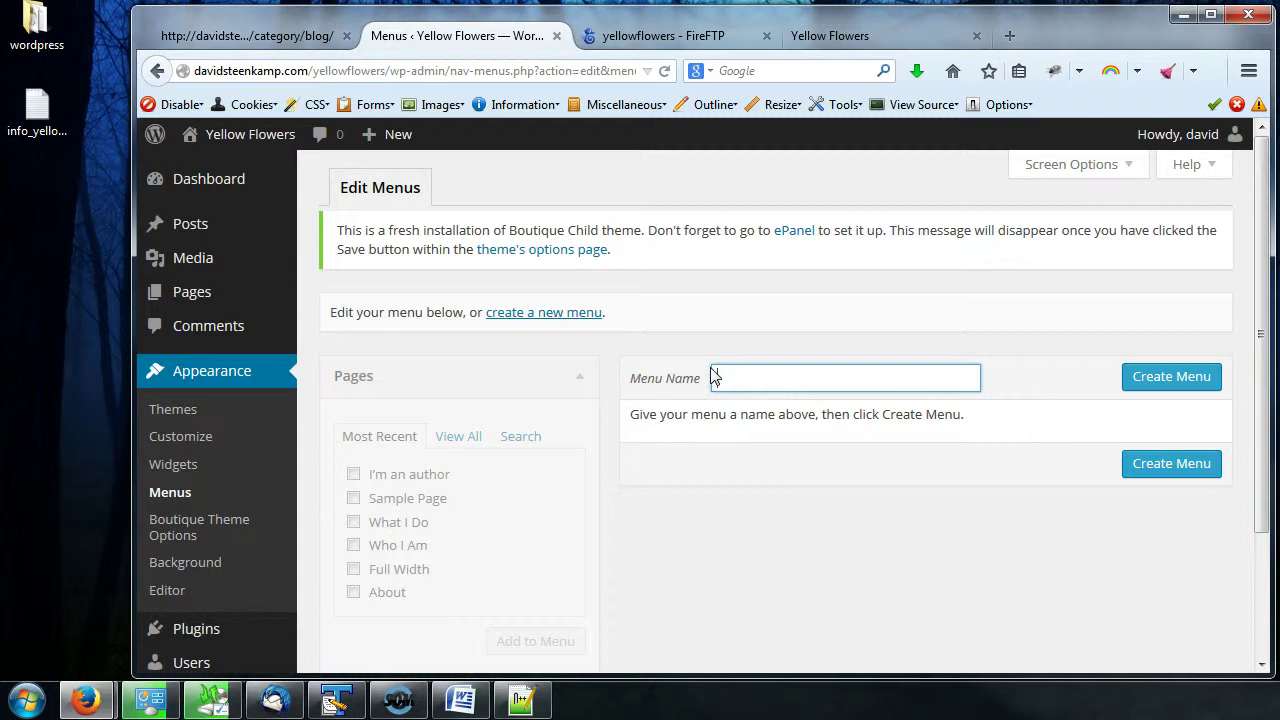
Step: Create a new navigation menu named "Main Menu"
left_click(675, 318)
scroll(880, 567, "down", 3)
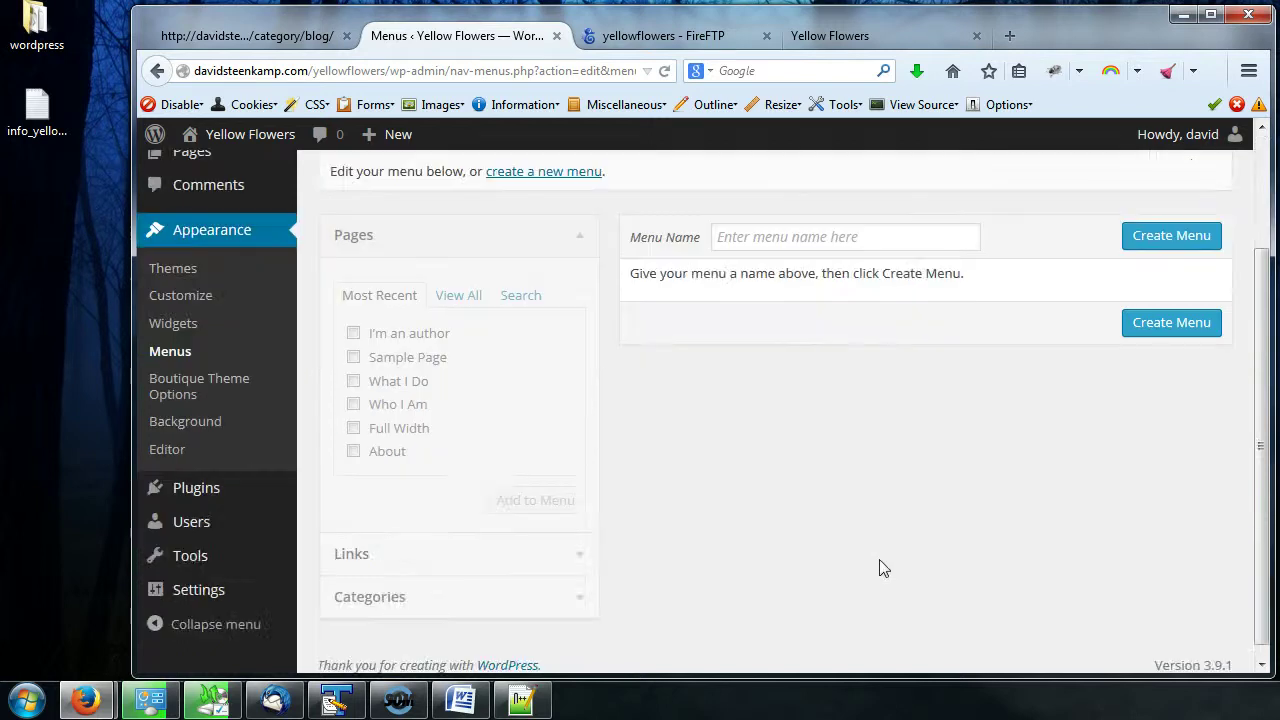
scroll(880, 567, "up", 3)
left_click(890, 388)
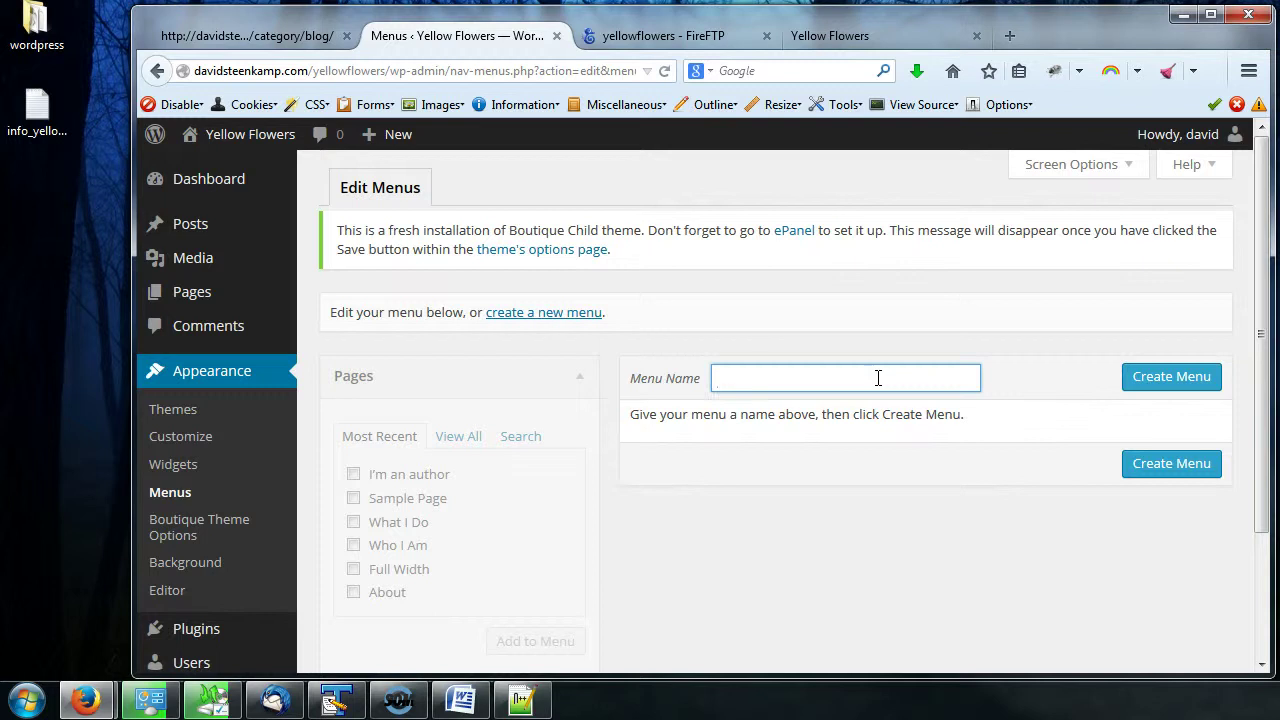
type("Main Menu")
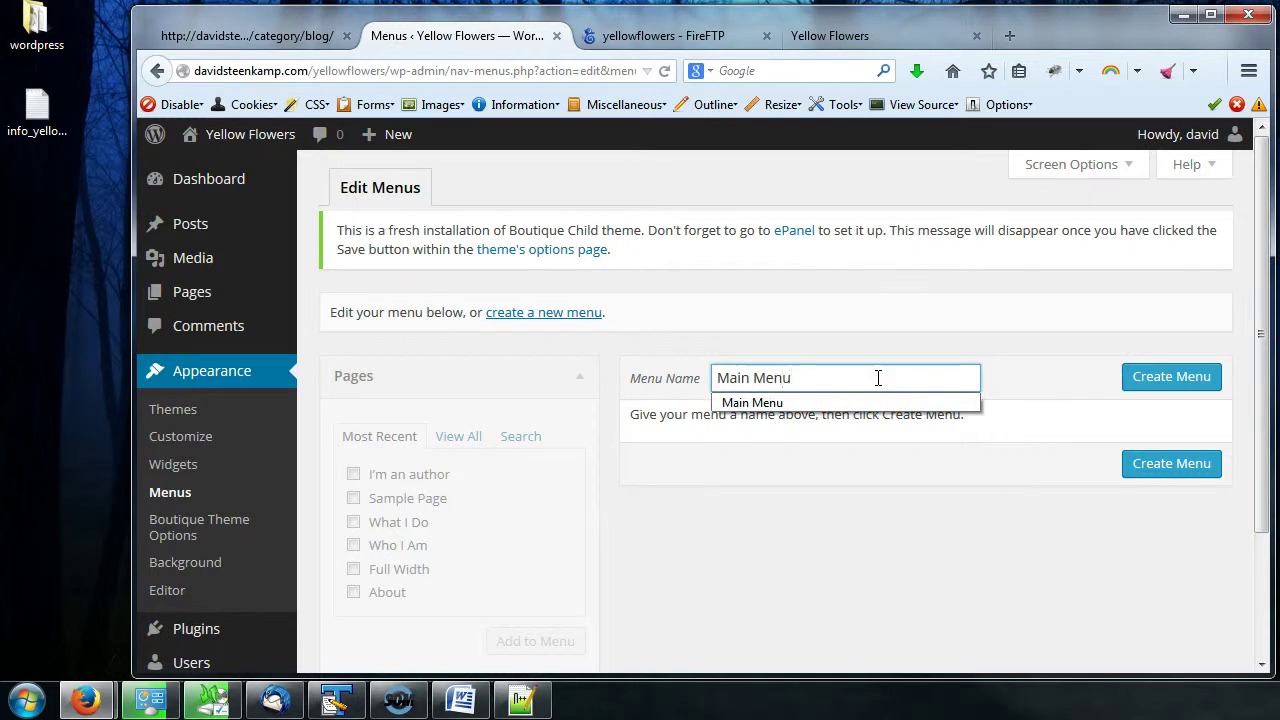
left_click(869, 581)
left_click(1148, 381)
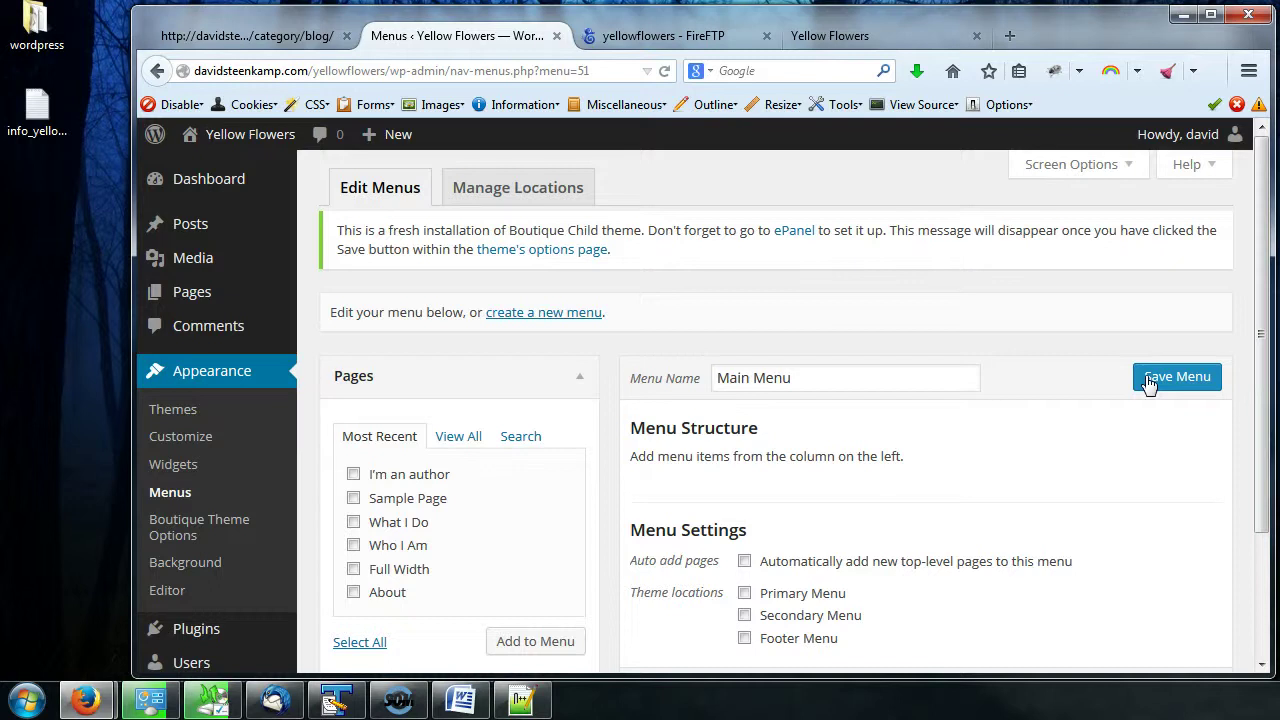
Step: Assign Main Menu to the Primary Menu theme location and save the menu
scroll(1002, 366, "down", 3)
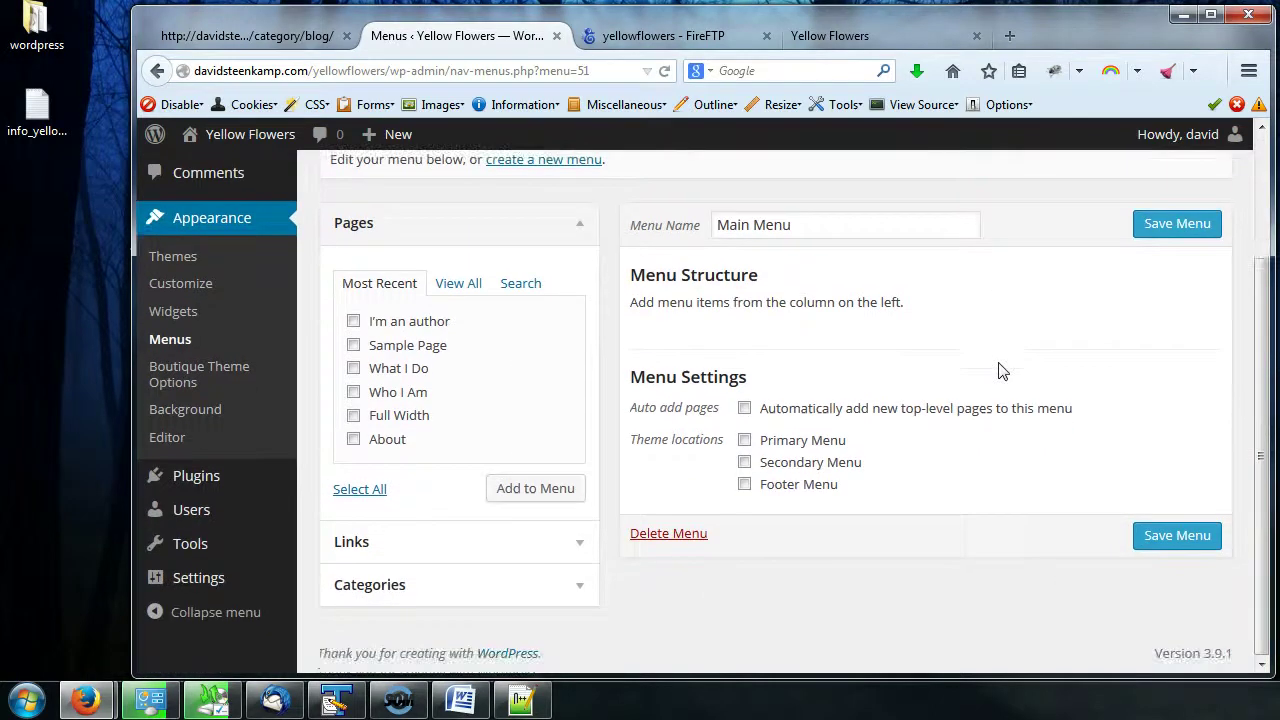
left_click(744, 442)
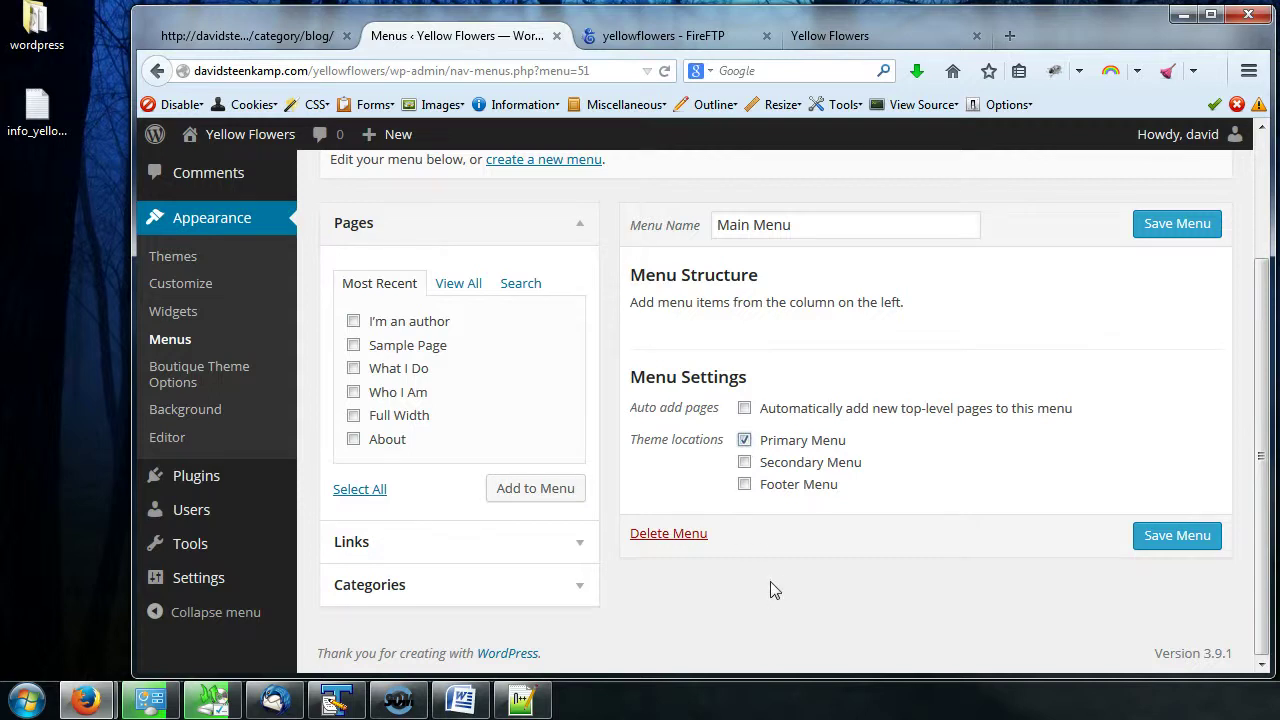
left_click(1177, 540)
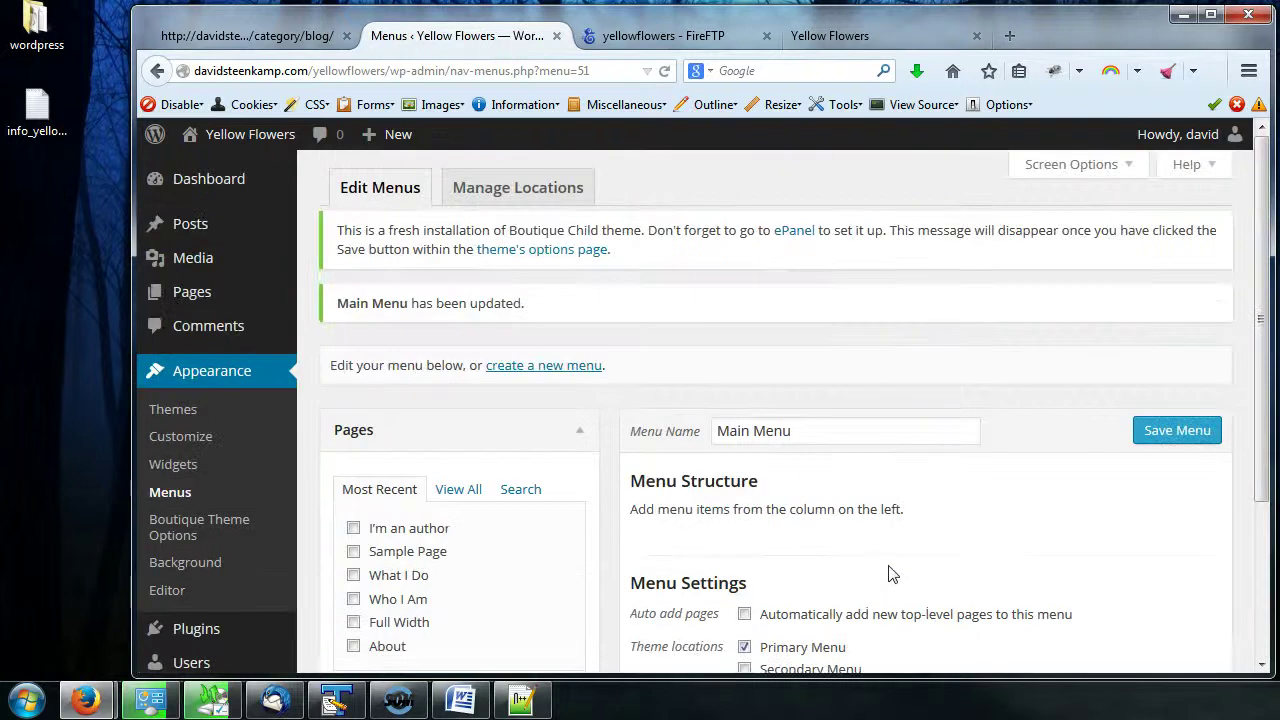
Step: Add the Home, About, What I Do and Who I Am pages to Main Menu and save it
scroll(891, 573, "down", 4)
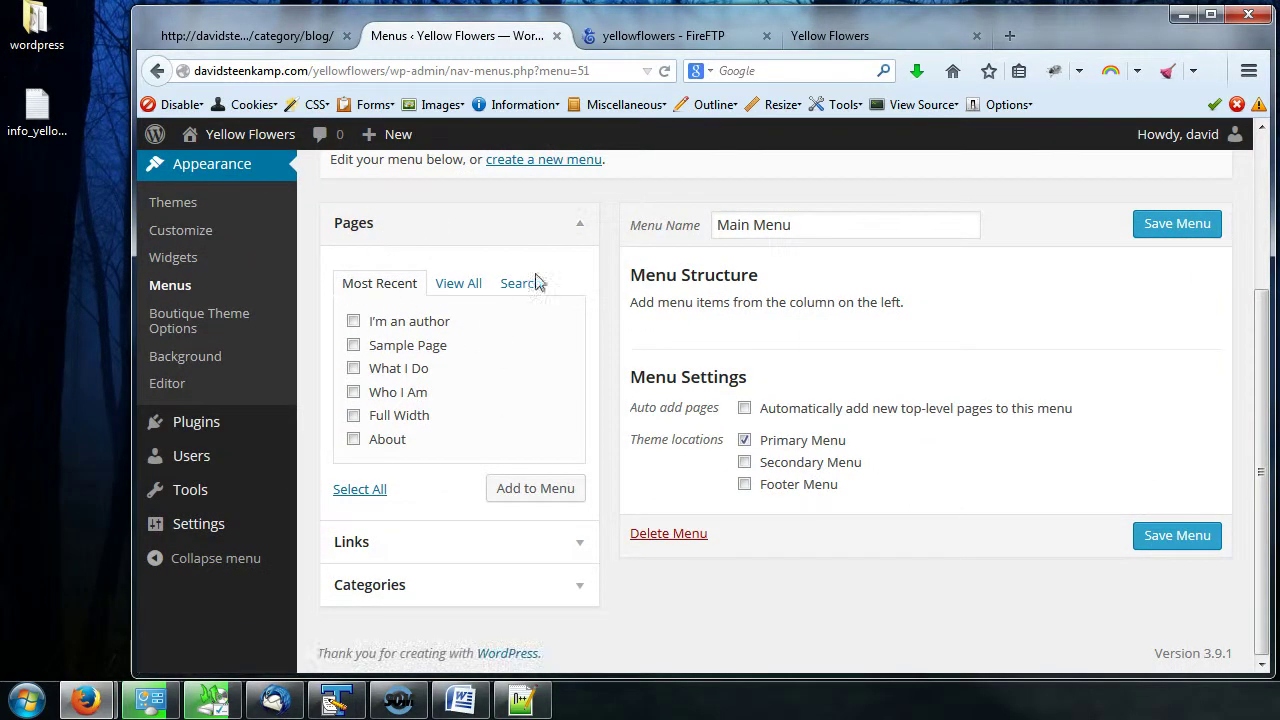
left_click(463, 289)
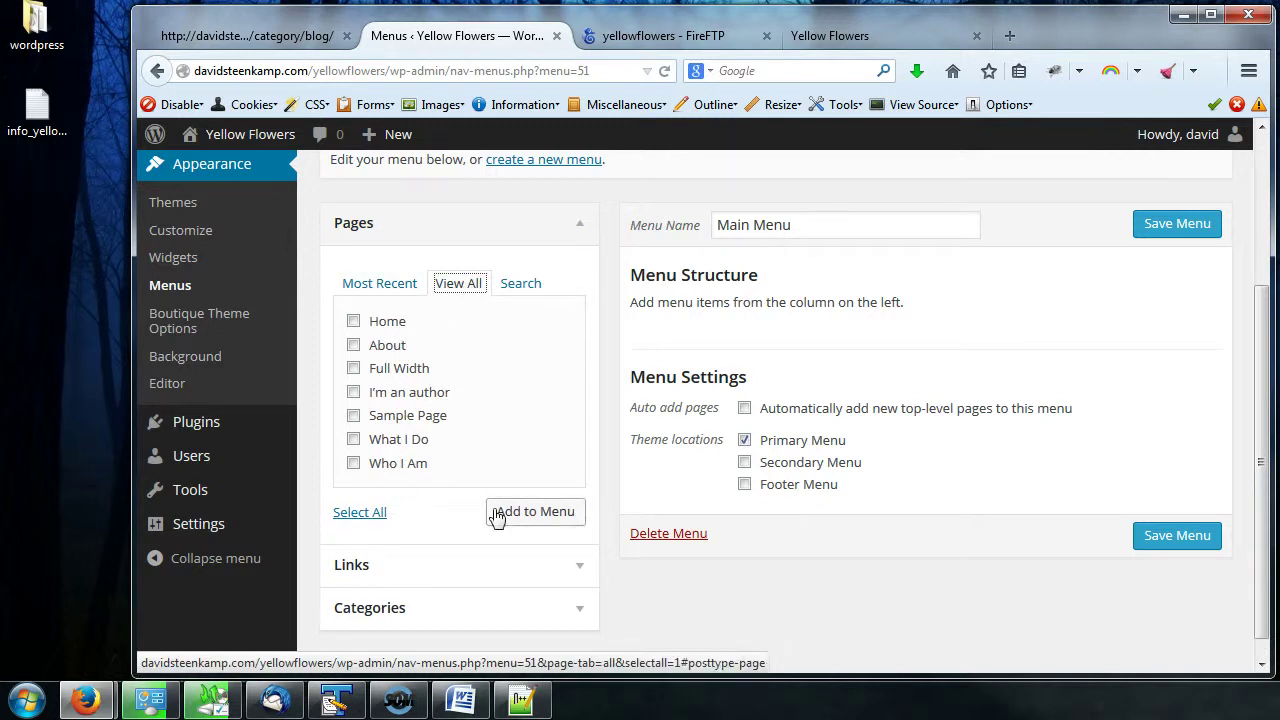
left_click(354, 324)
left_click(356, 441)
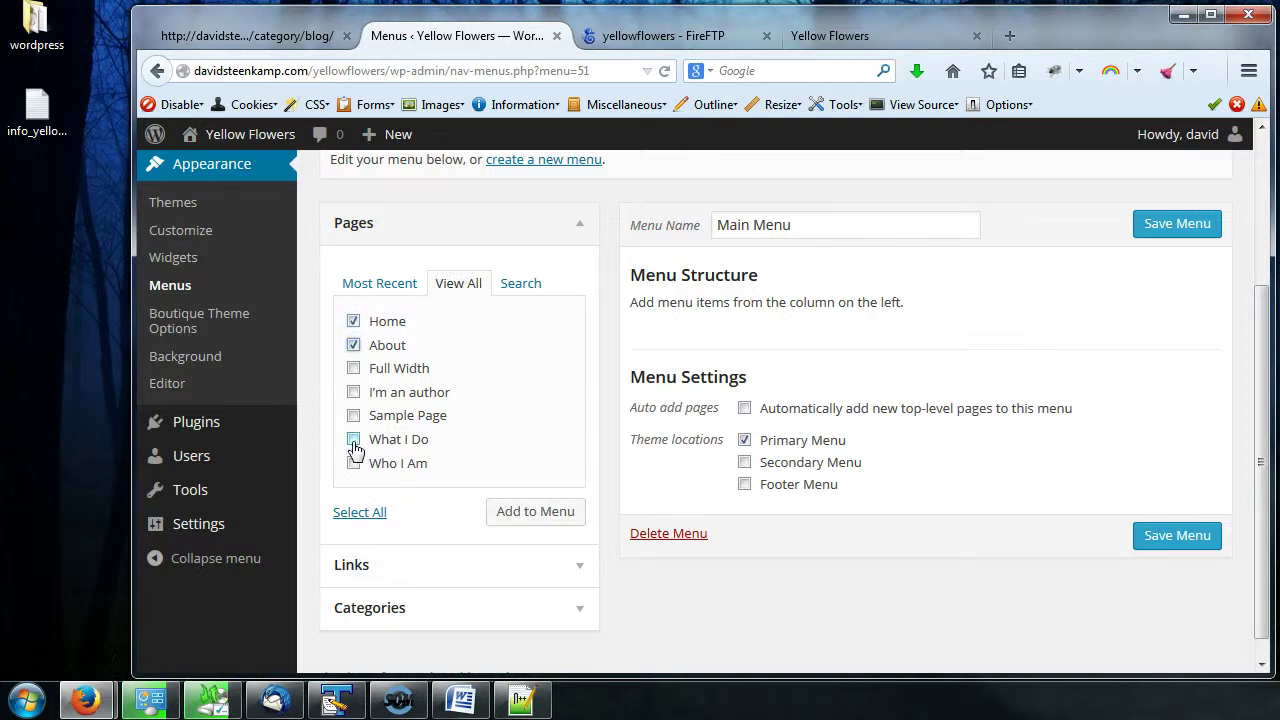
left_click(354, 463)
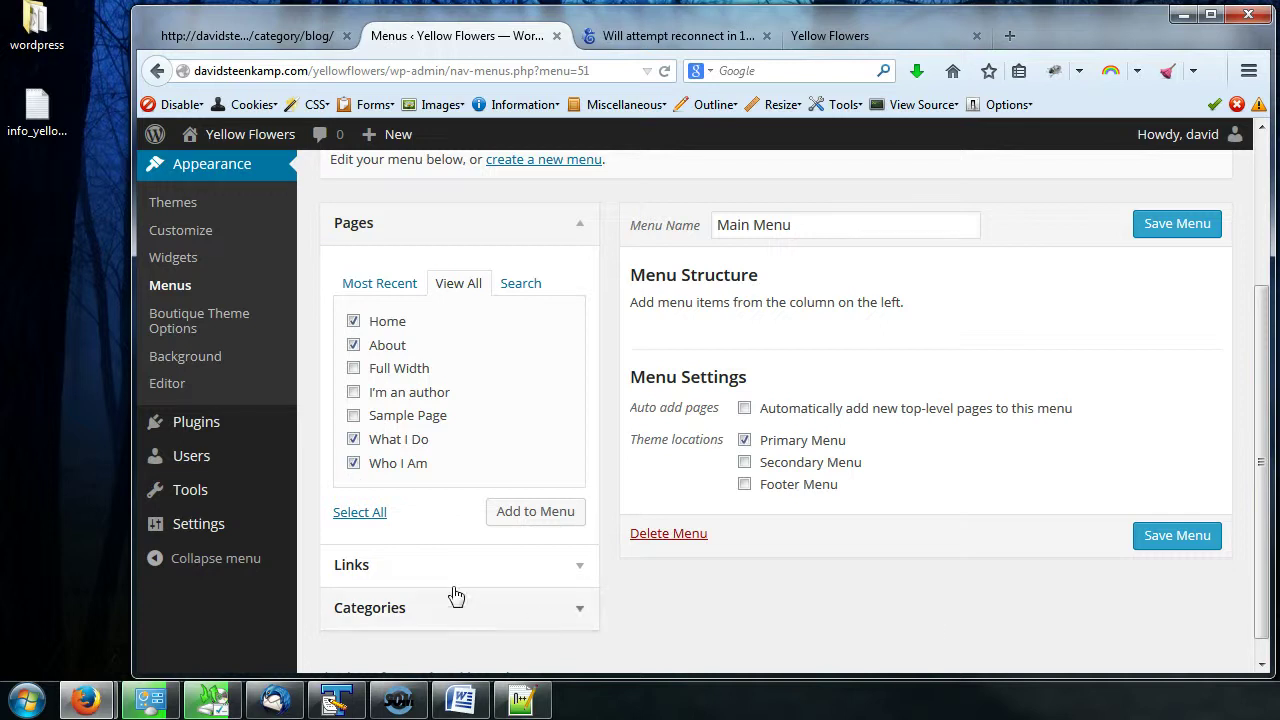
left_click(530, 518)
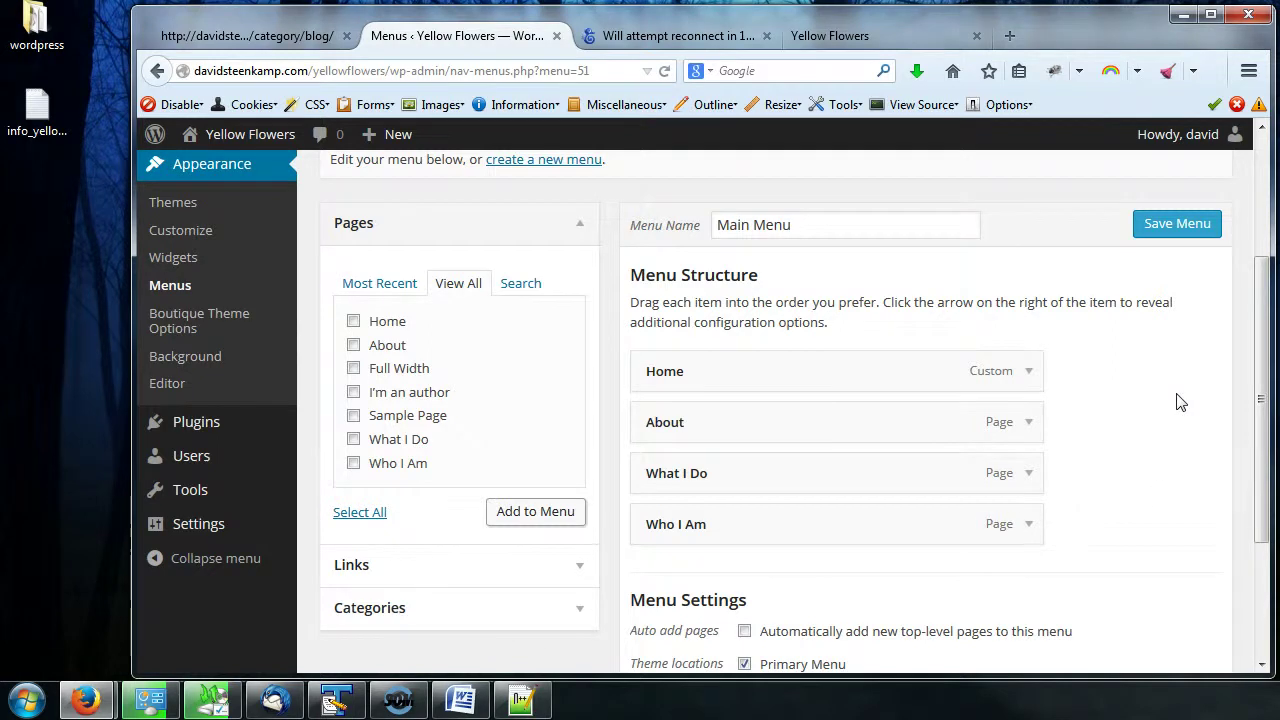
scroll(1175, 410, "down", 3)
left_click(1177, 574)
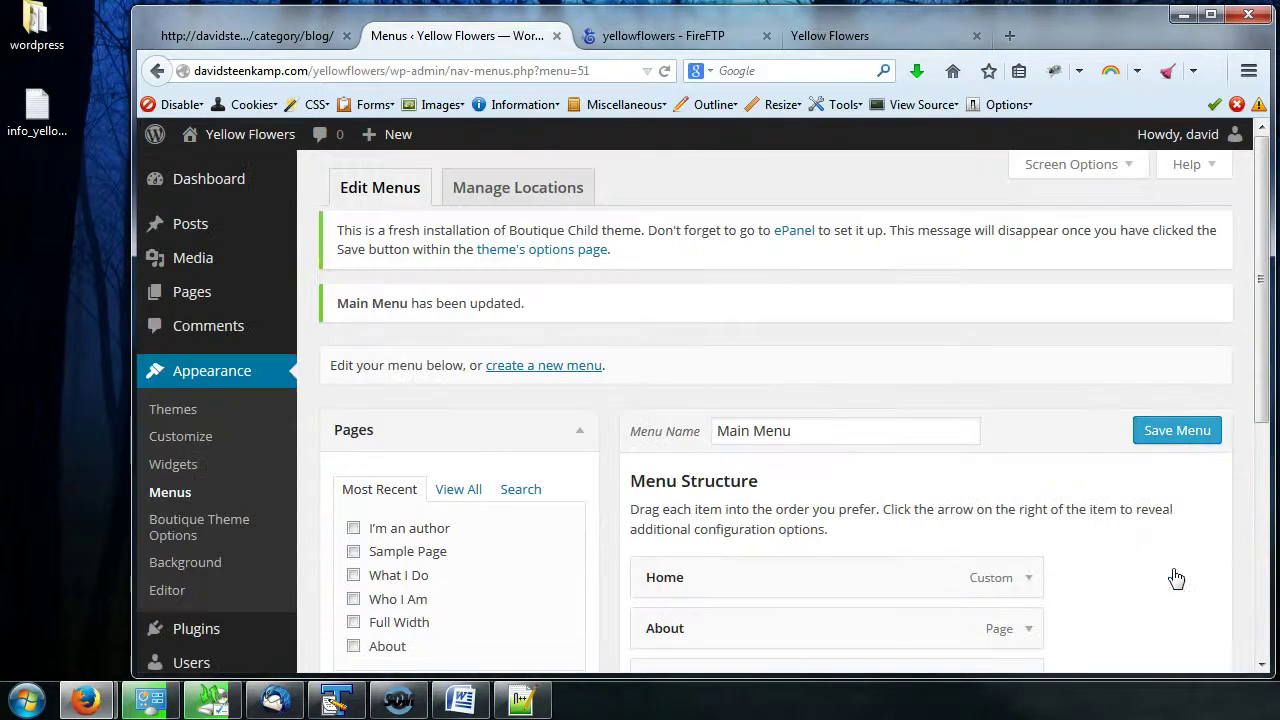
Step: Review Main Menu's saved items and settings, and check the menu assigned to each theme location
scroll(1127, 513, "down", 5)
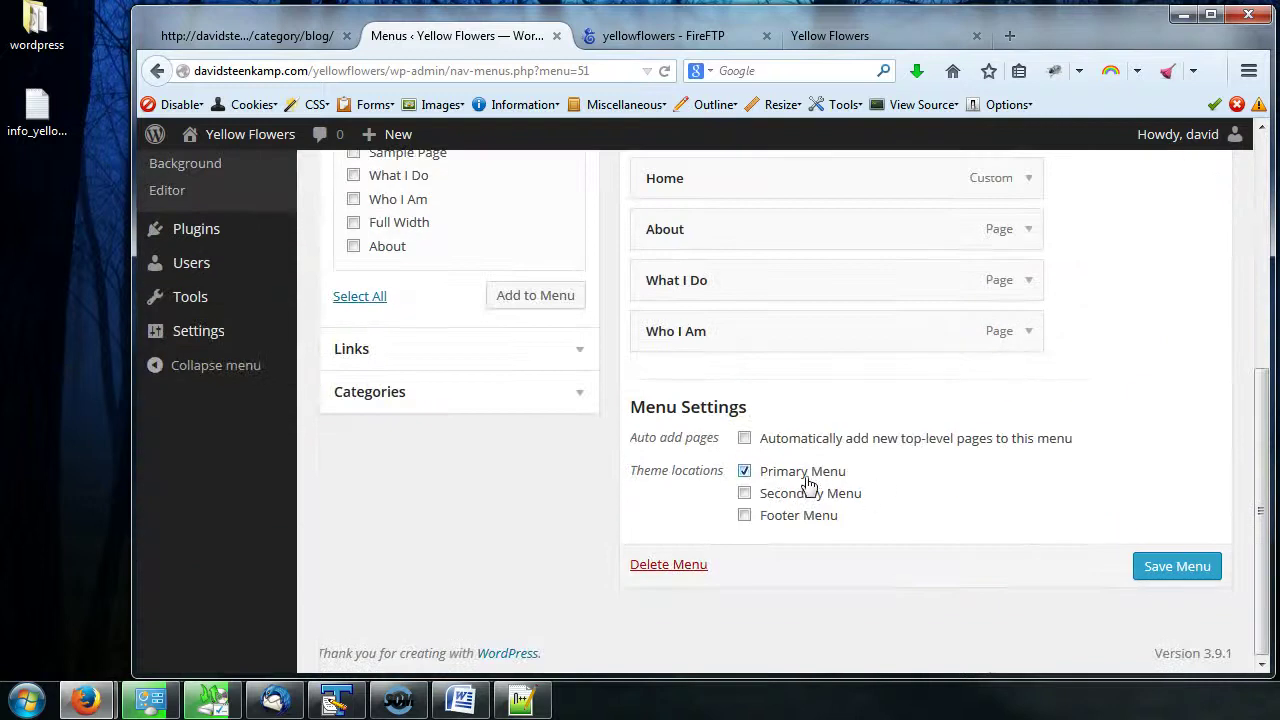
scroll(777, 480, "up", 5)
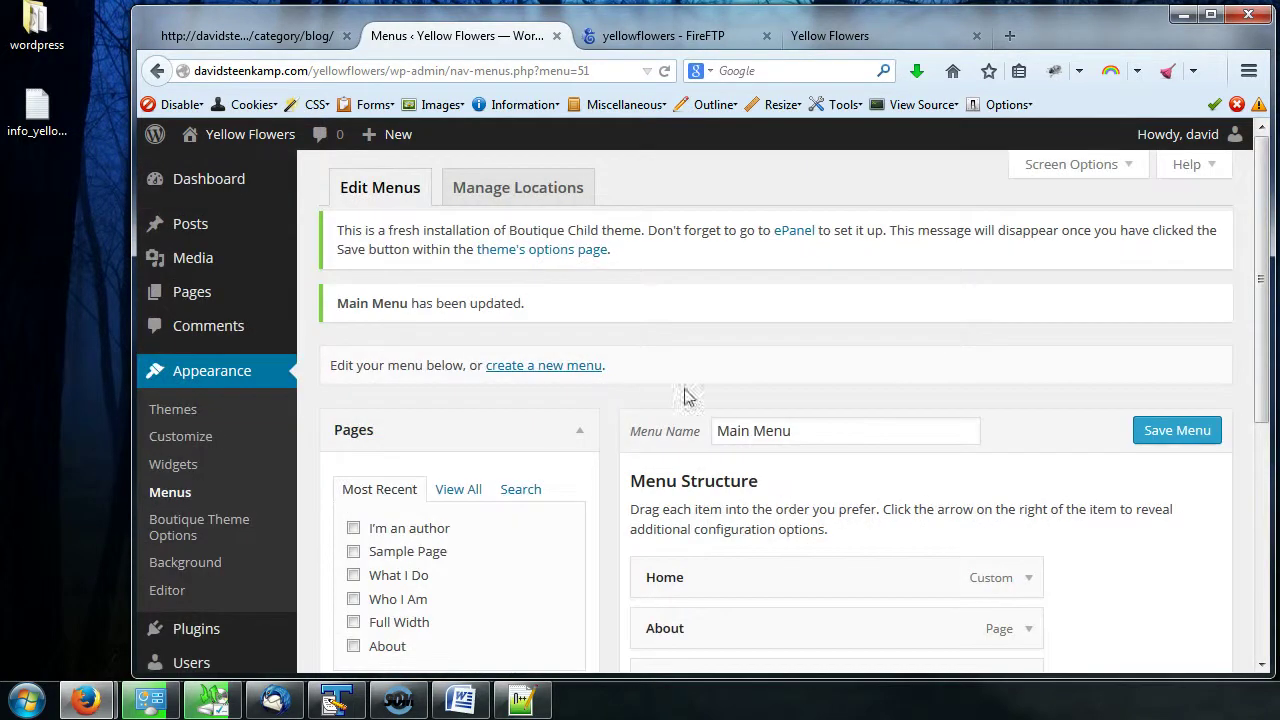
left_click(520, 192)
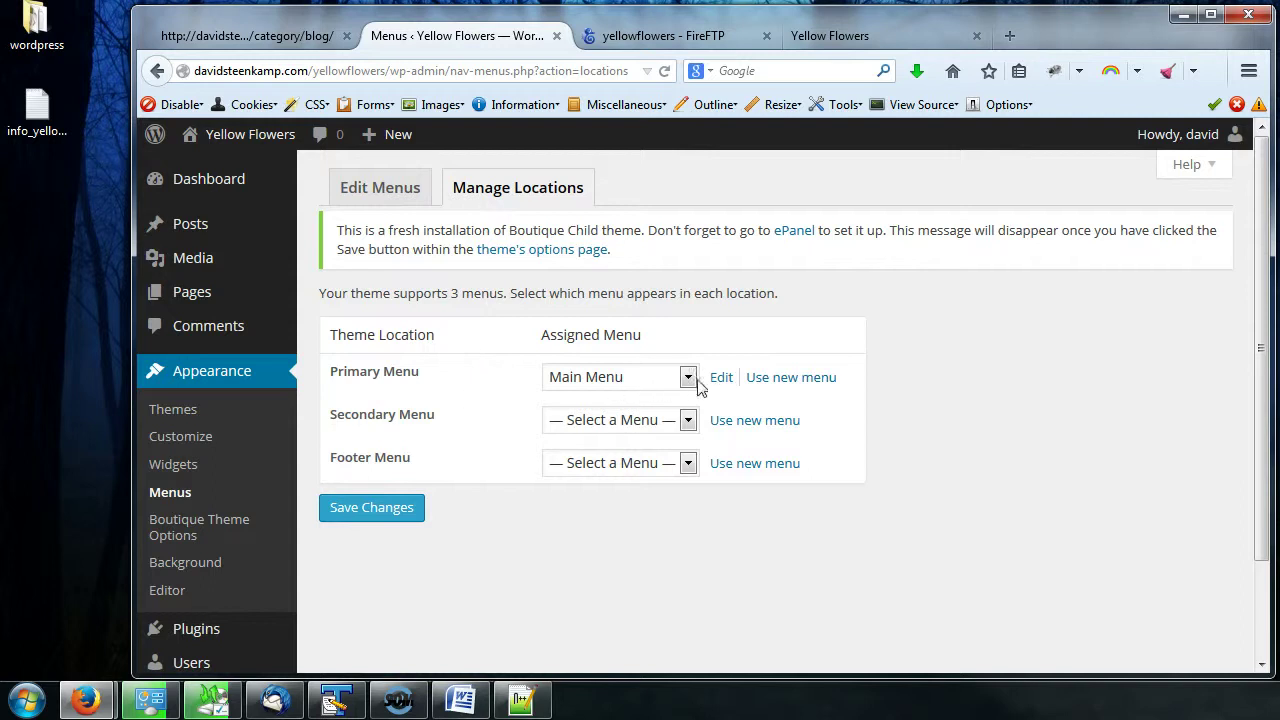
Step: Reload the site's blog category page and check which links its header navigation shows
left_click(379, 205)
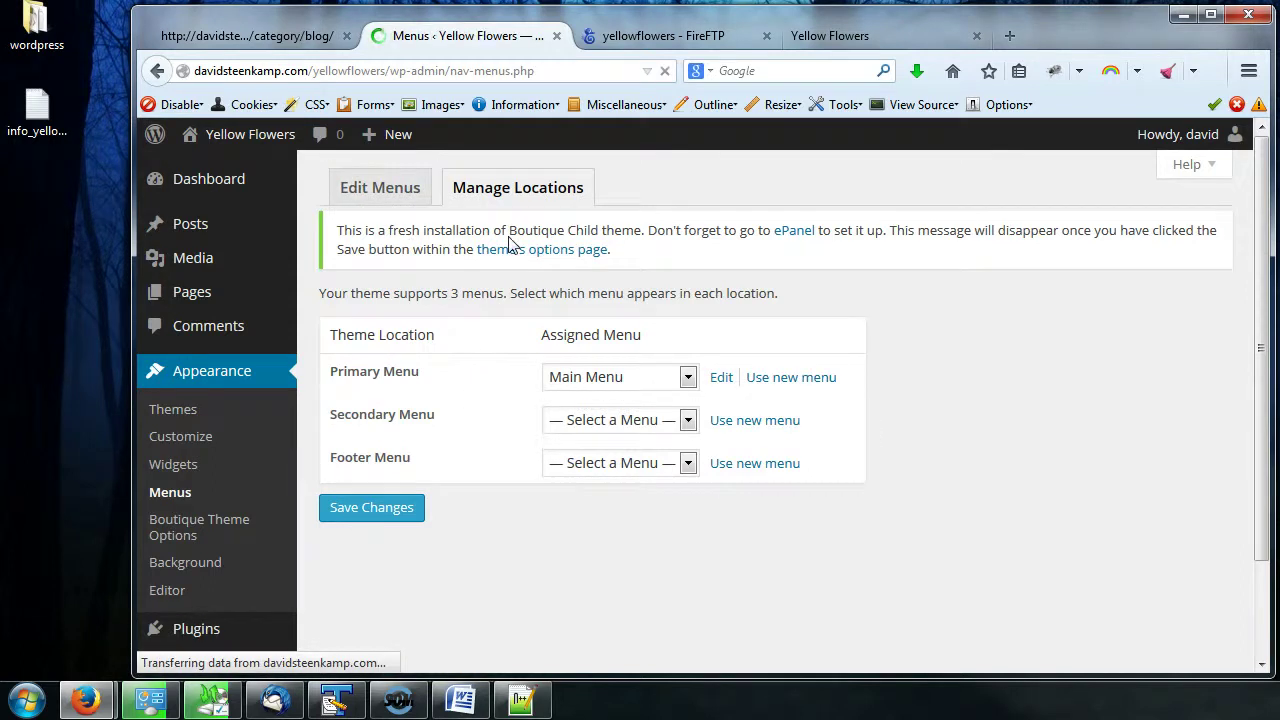
left_click(289, 30)
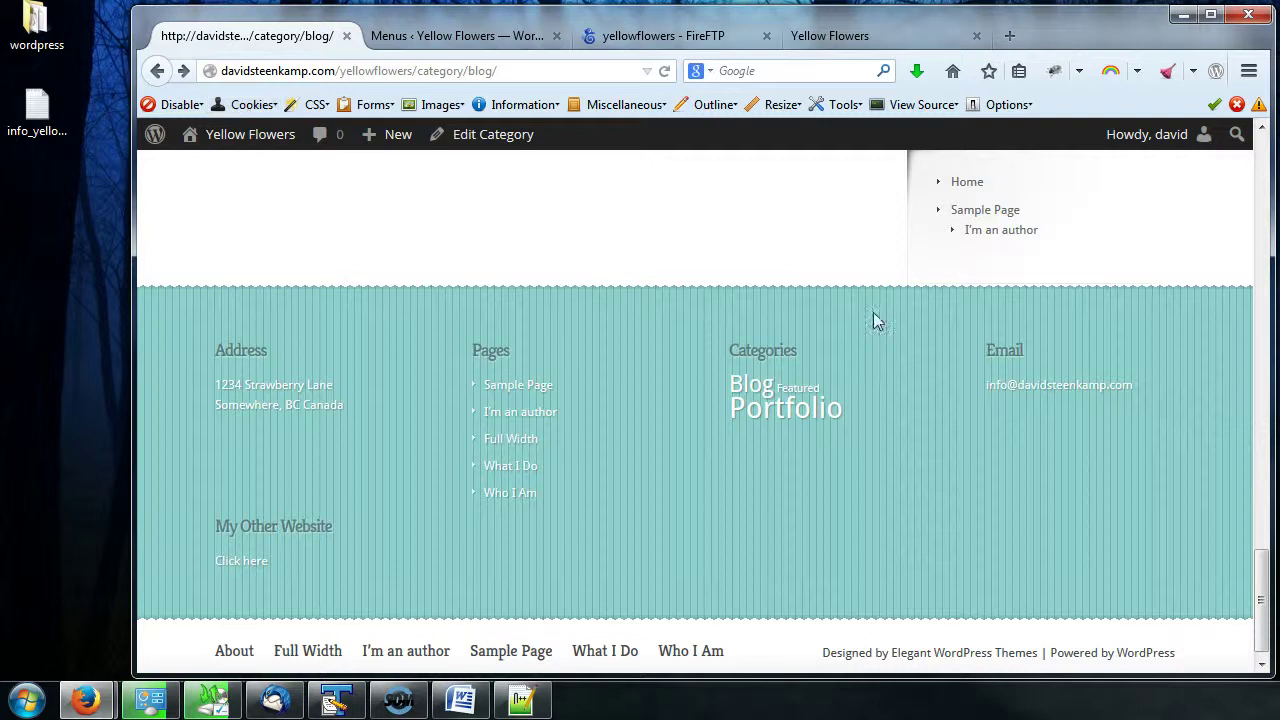
scroll(873, 315, "up", 10)
scroll(873, 325, "up", 8)
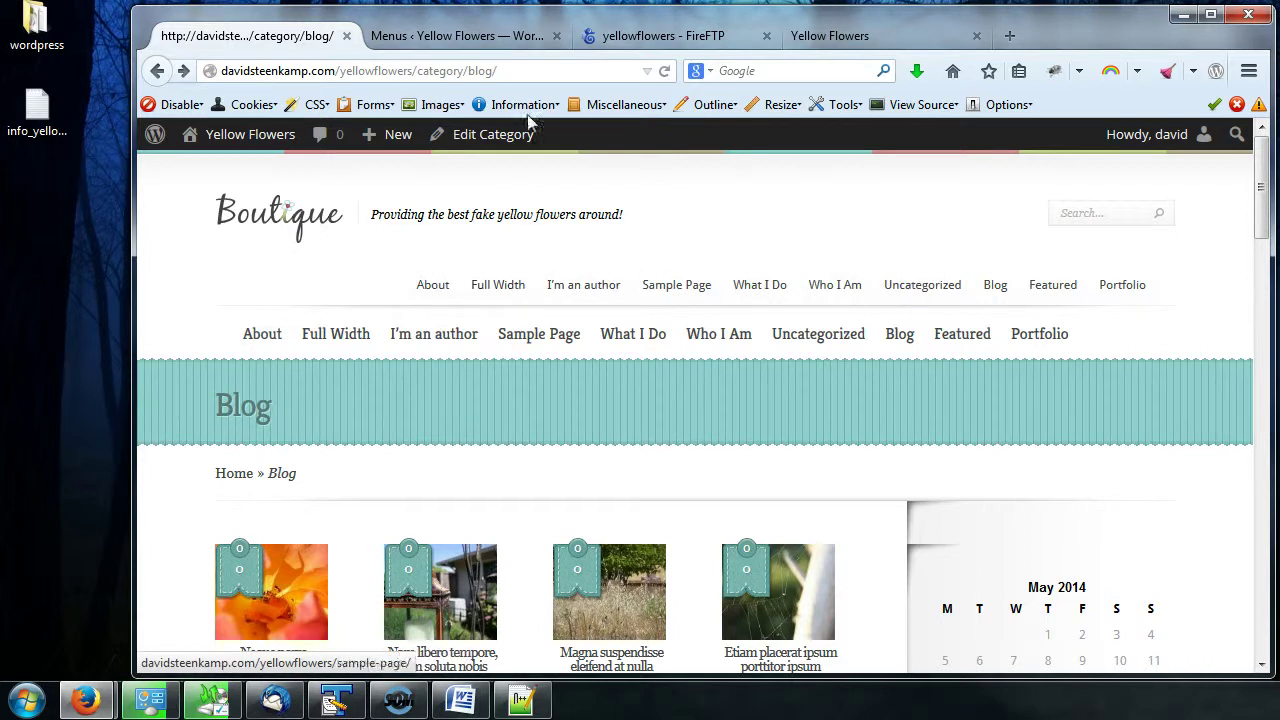
left_click(666, 74)
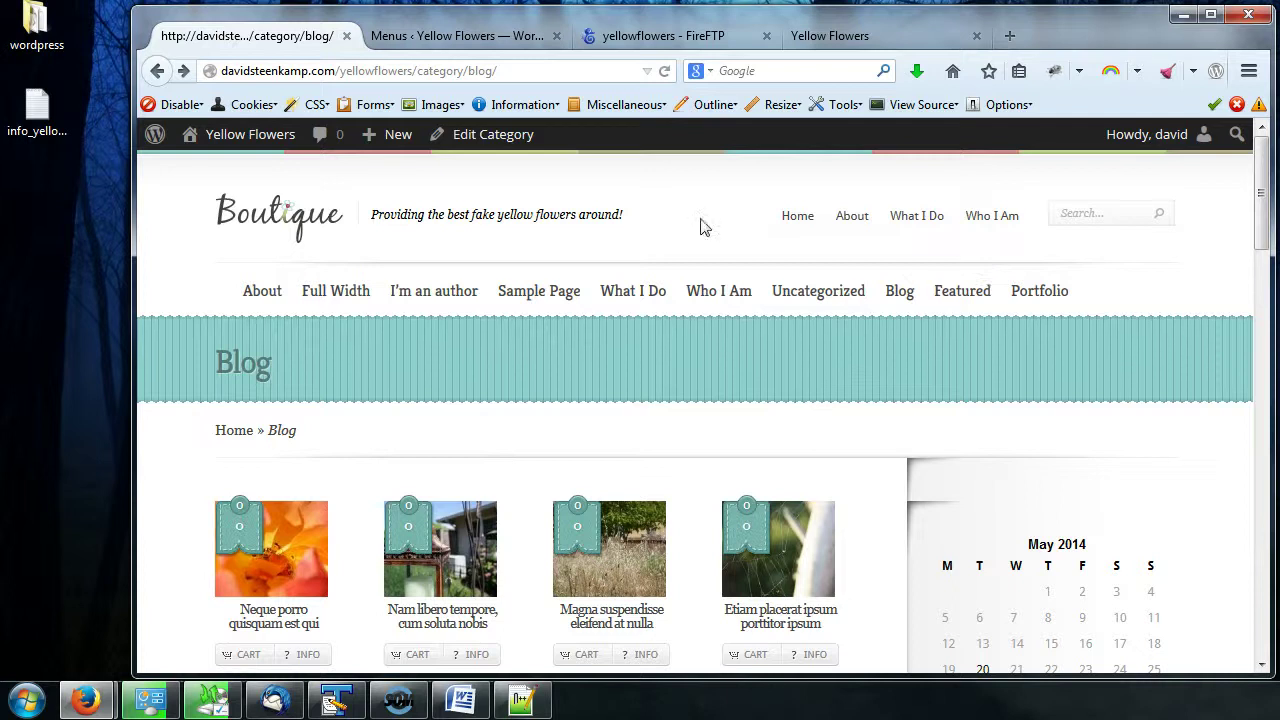
left_click_drag(470, 214, 582, 216)
left_click(580, 228)
Step: Review Main Menu's items and theme location settings, and check the menu assignments for all theme locations
left_click(437, 40)
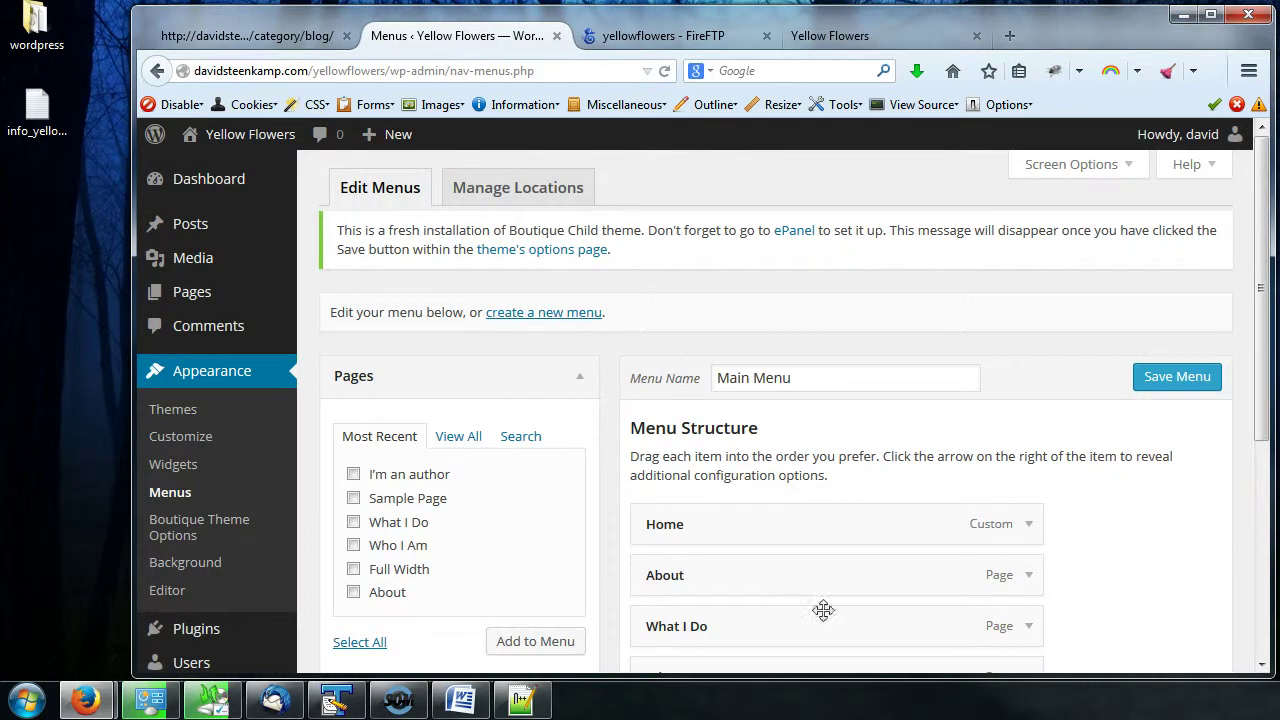
scroll(1145, 540, "down", 4)
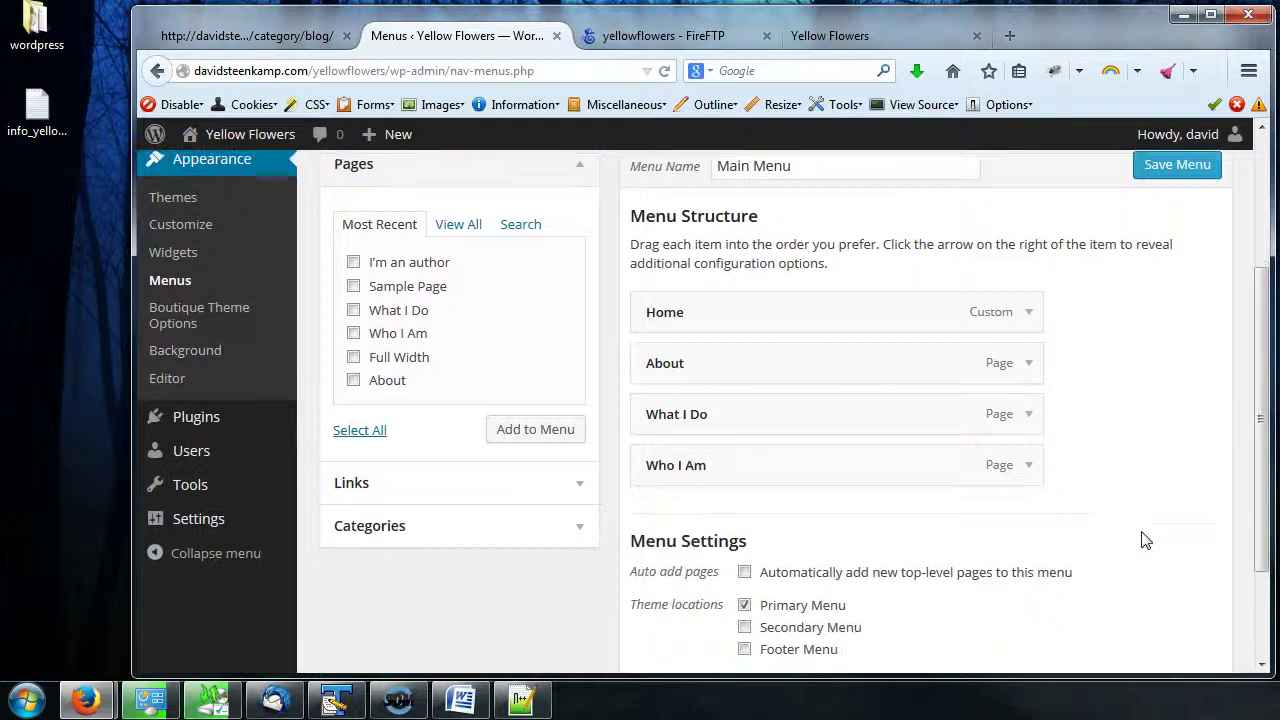
scroll(1146, 540, "up", 1)
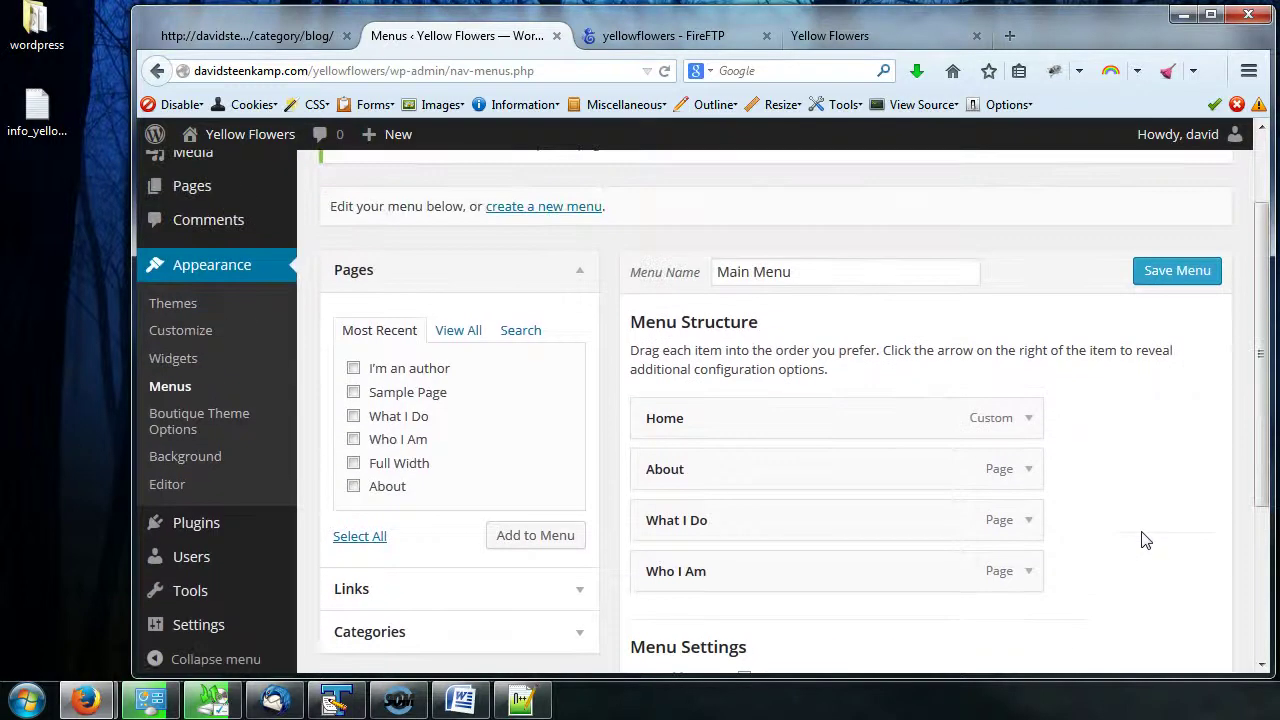
scroll(1100, 430, "up", 1)
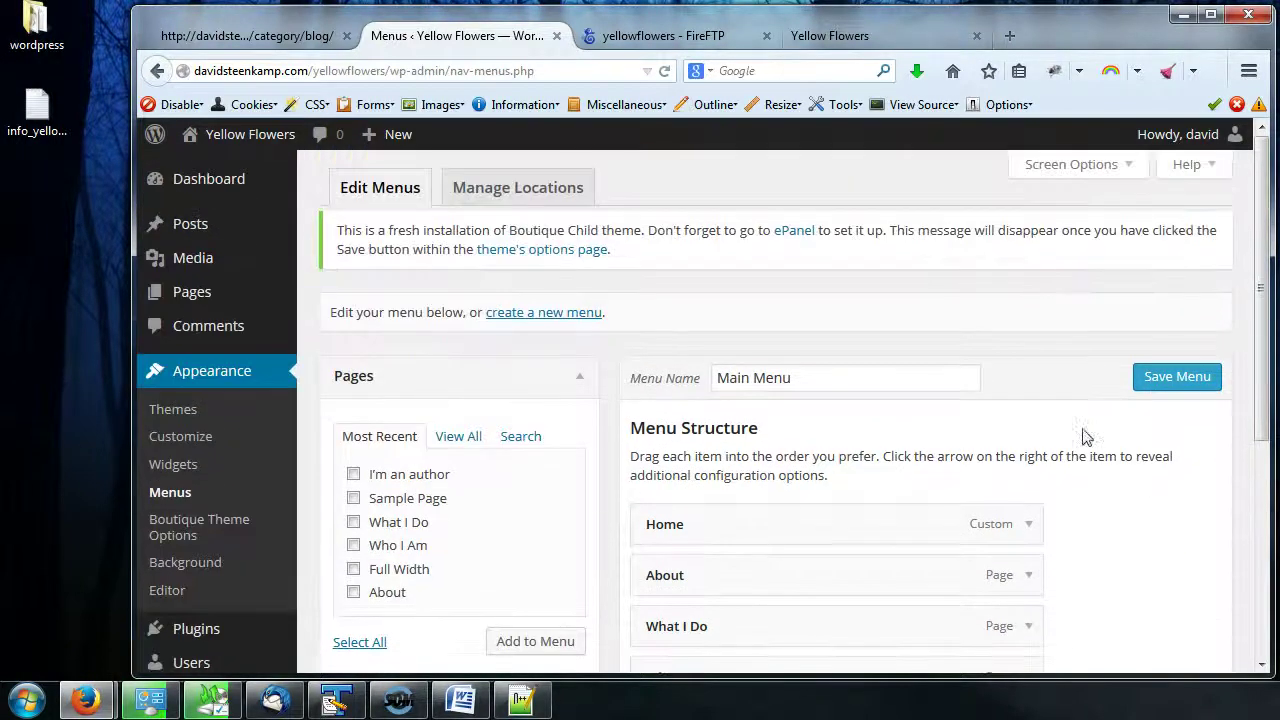
left_click(508, 320)
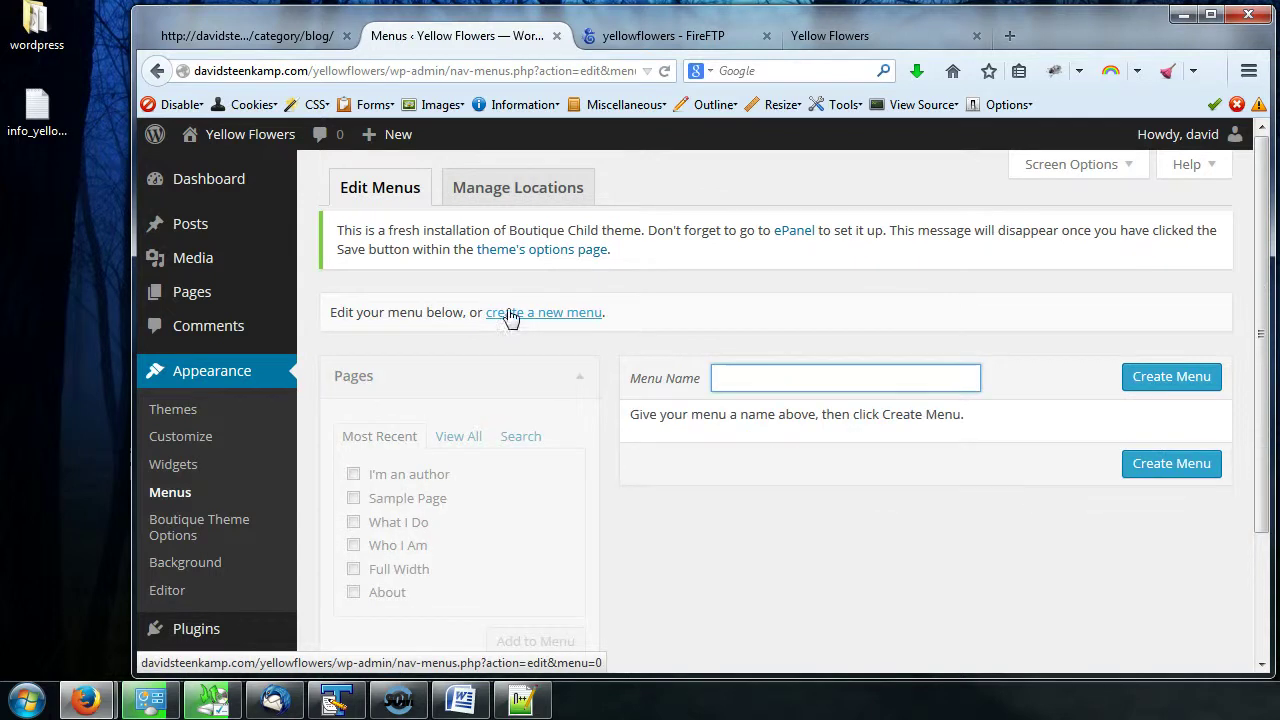
left_click(498, 210)
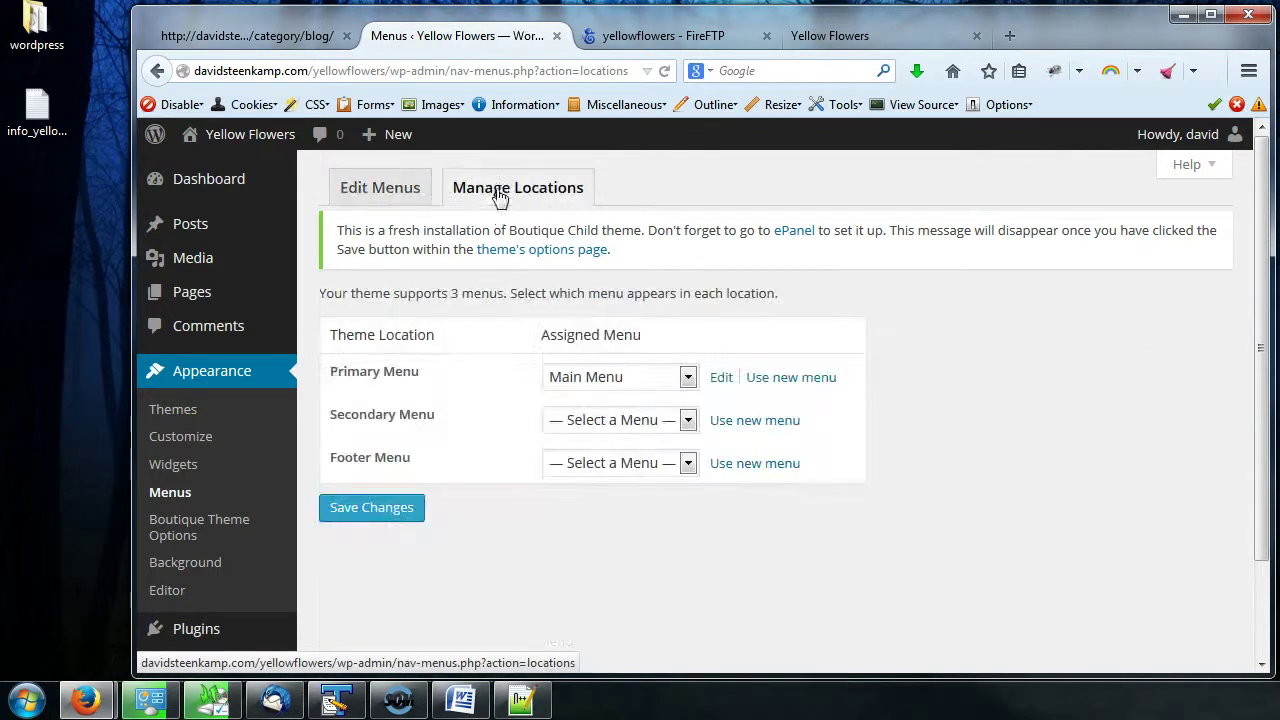
Step: Create a new navigation menu named "Secondary Menu"
left_click(405, 198)
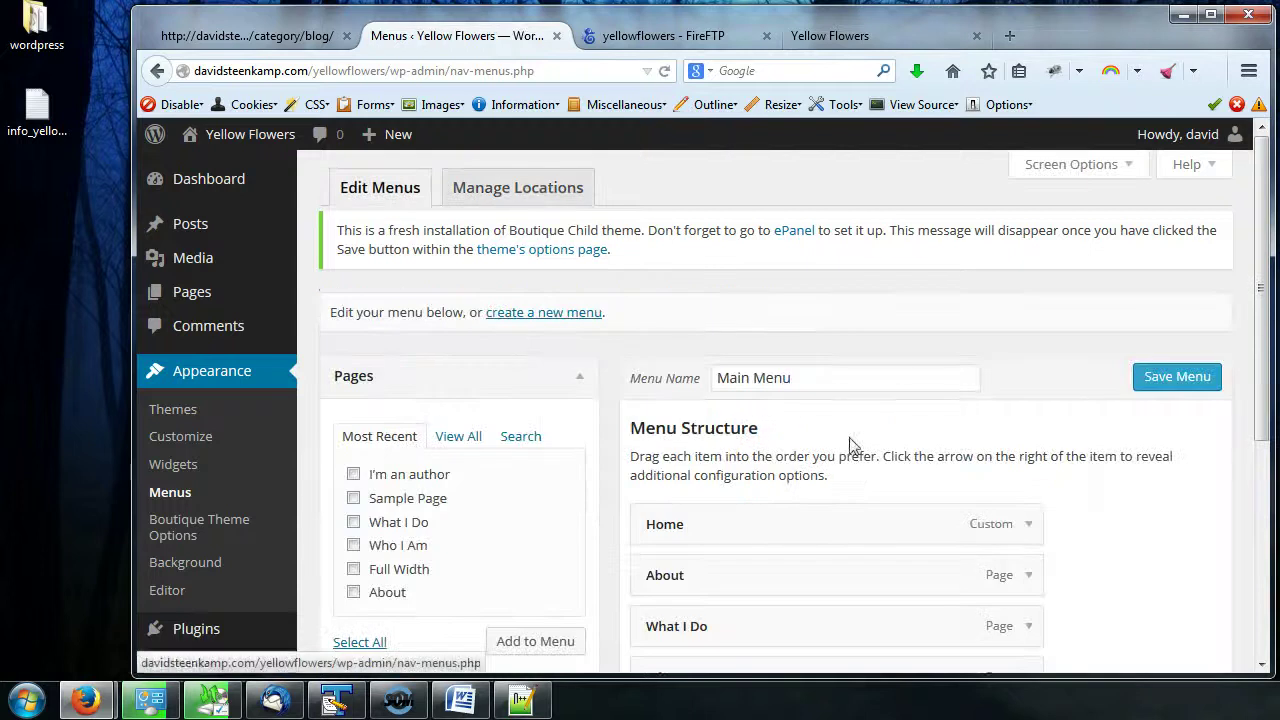
left_click(513, 316)
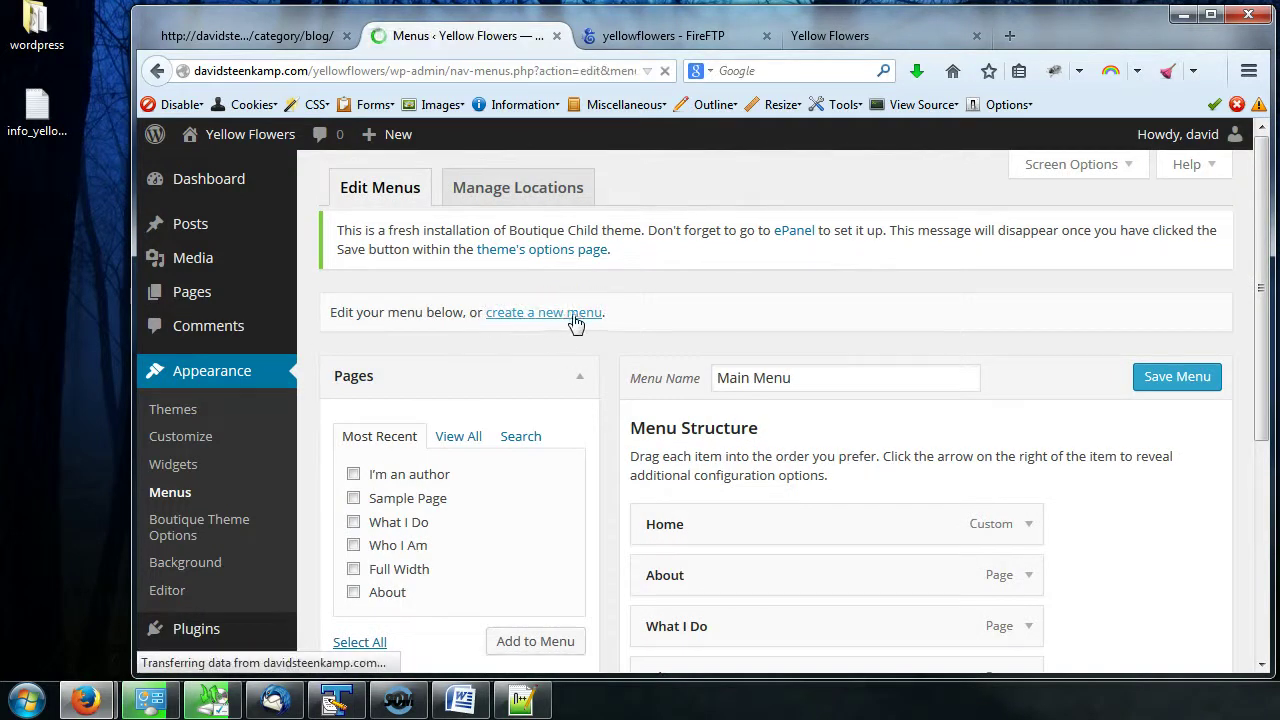
type("Secondary Menu")
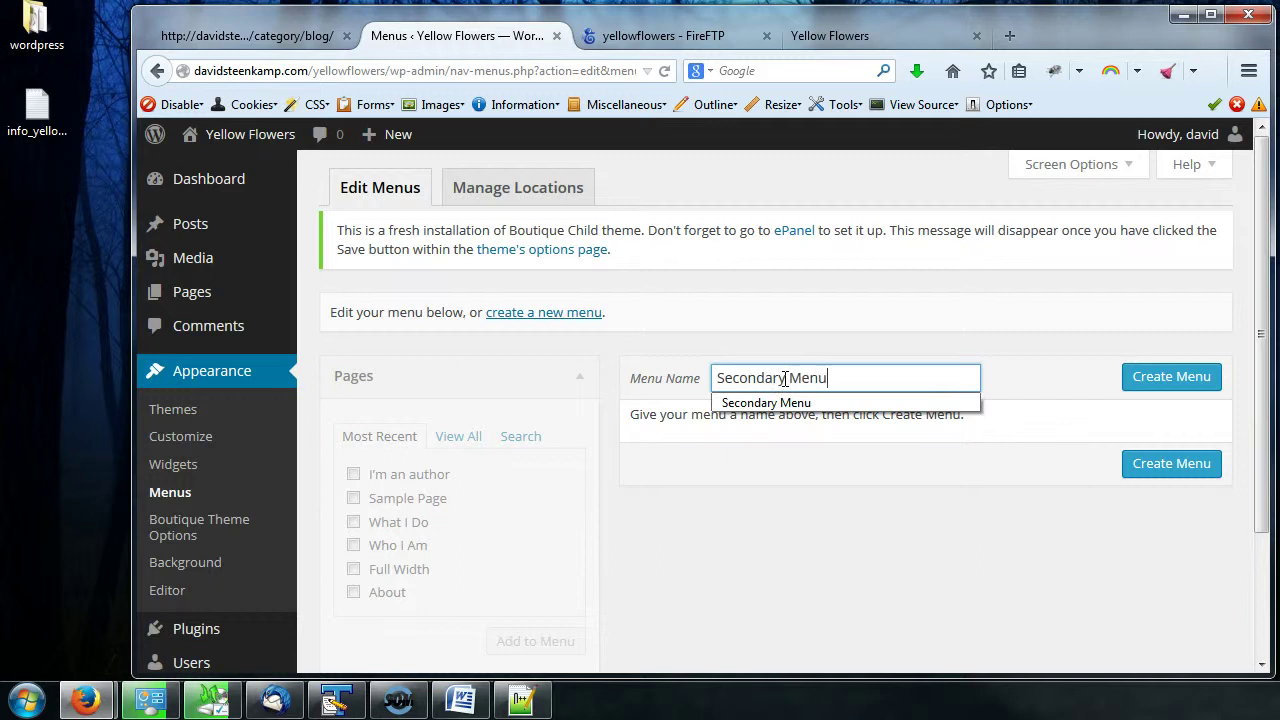
scroll(785, 378, "down", 2)
left_click(869, 226)
scroll(869, 274, "up", 2)
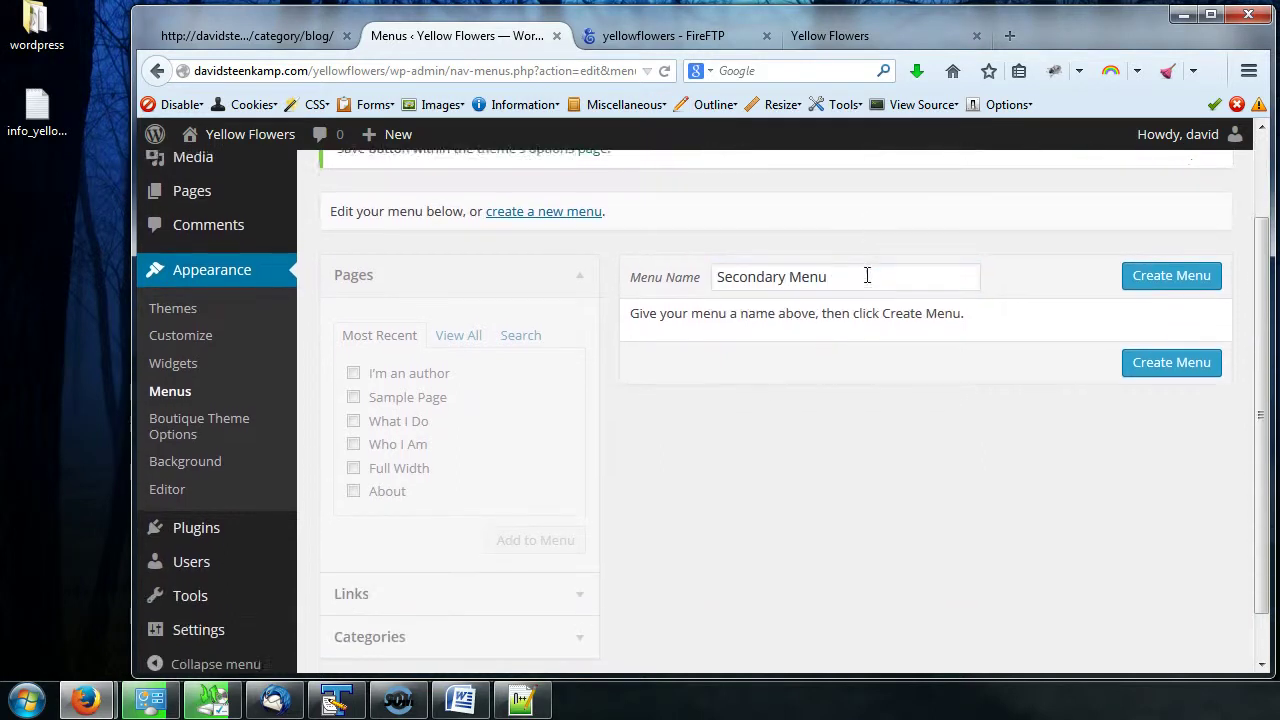
left_click(1135, 381)
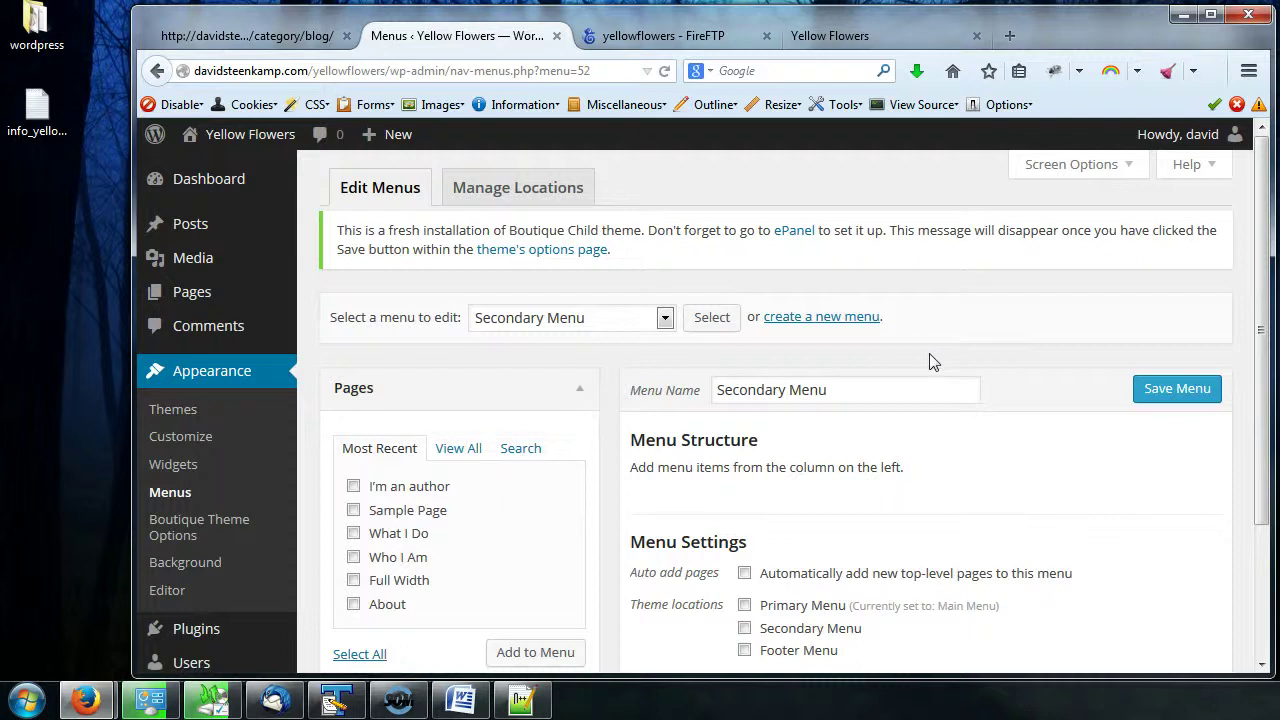
Step: Assign the new menu to the Secondary Menu theme location and add the Full Width, I'm an author and Sample Page pages
scroll(930, 362, "down", 2)
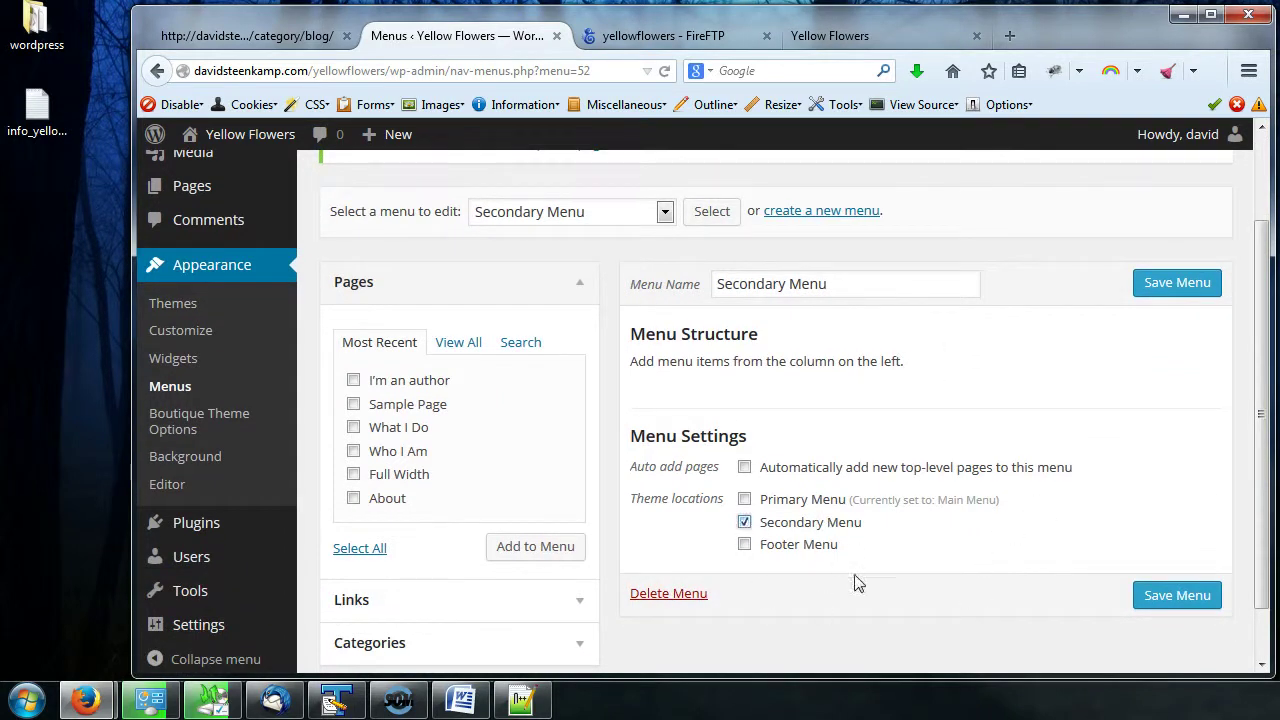
left_click(458, 342)
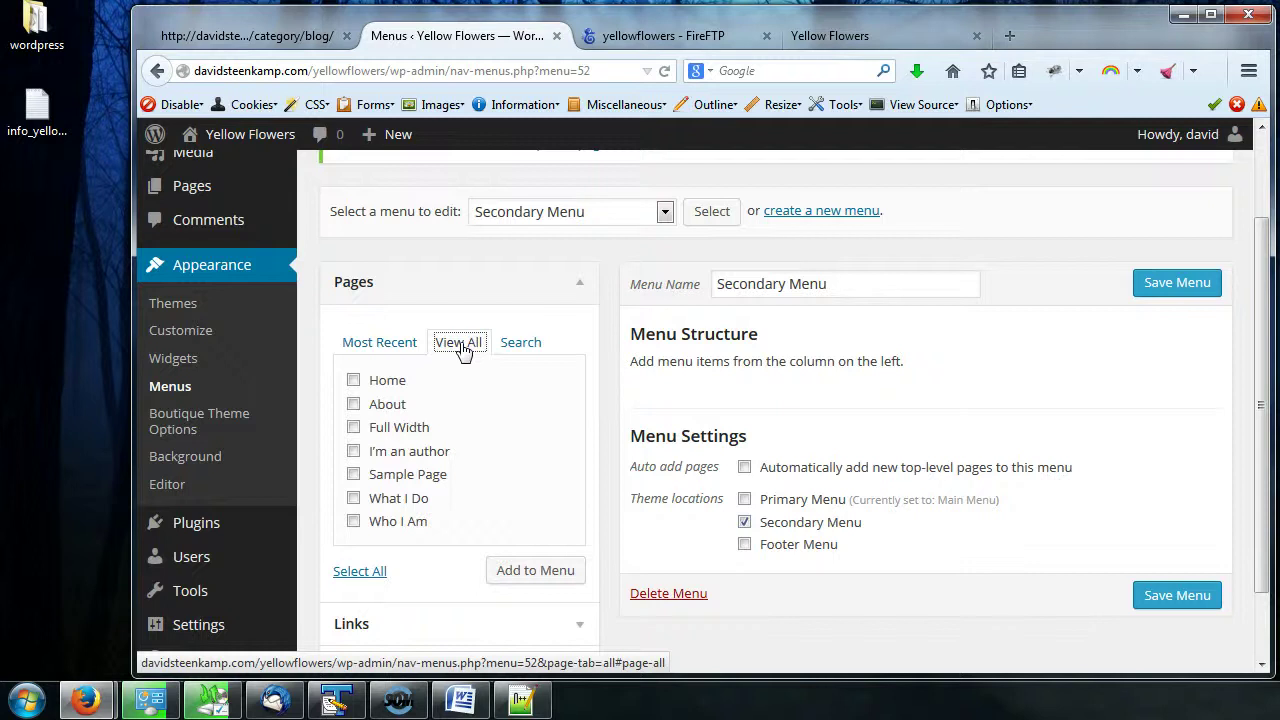
scroll(460, 320, "down", 2)
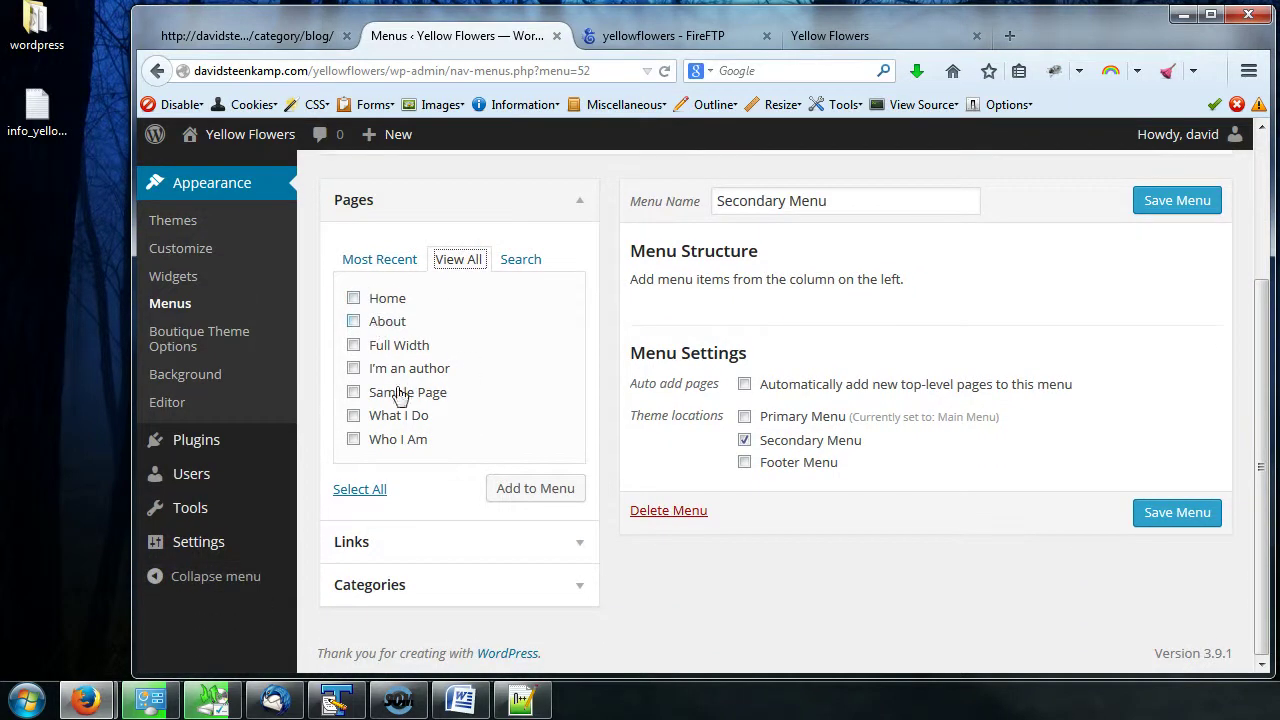
left_click(353, 346)
left_click(353, 368)
left_click(353, 392)
left_click(512, 493)
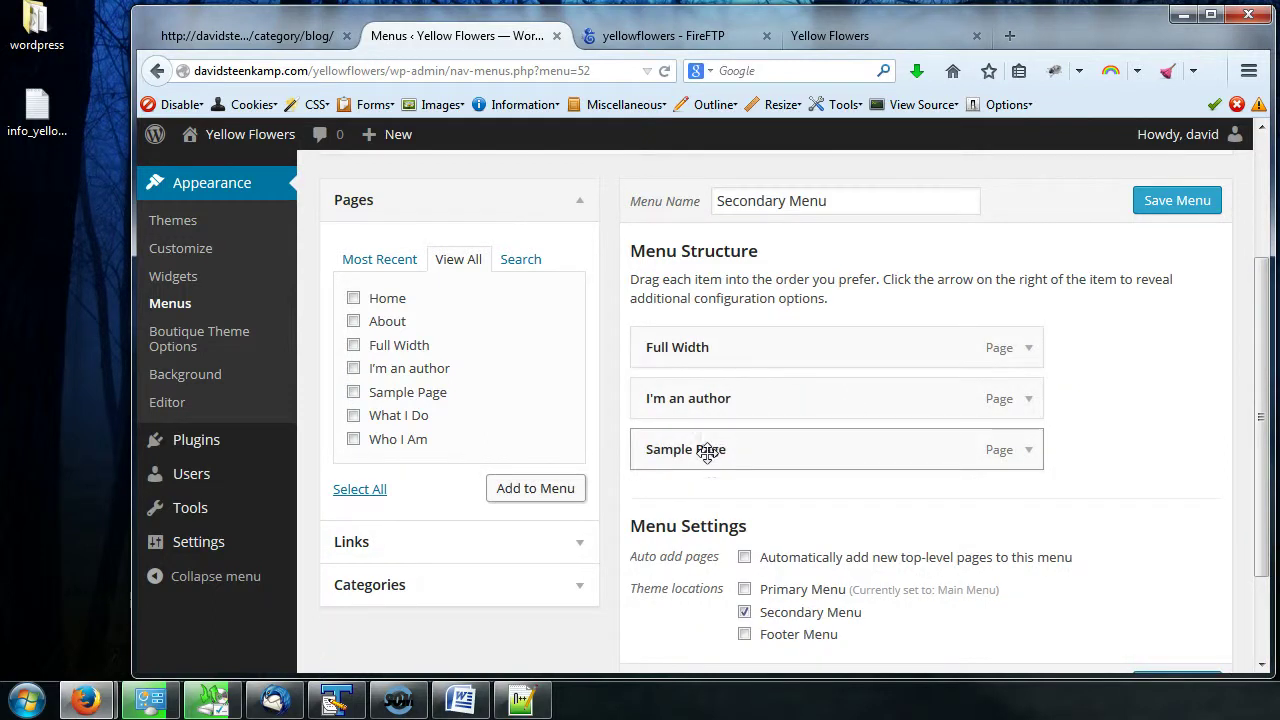
Step: Move Sample Page above I'm an author in the Secondary Menu structure and save the menu
left_click_drag(708, 449, 709, 400)
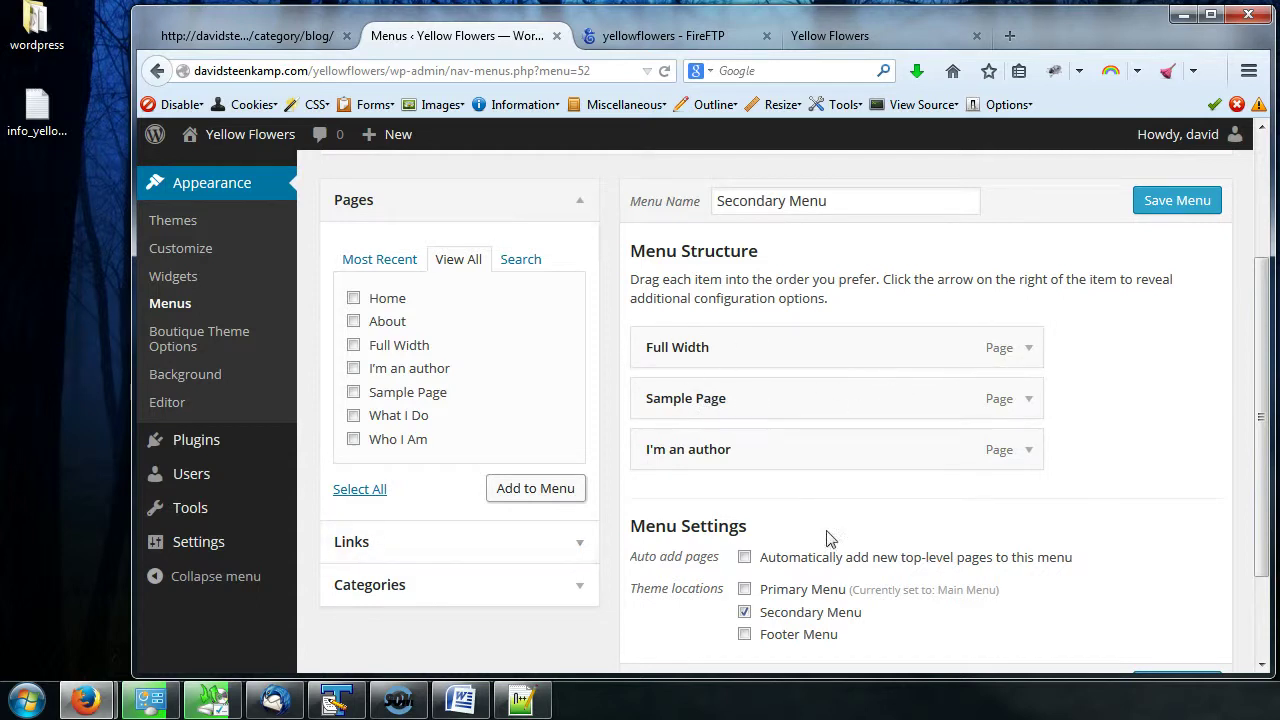
scroll(808, 538, "down", 2)
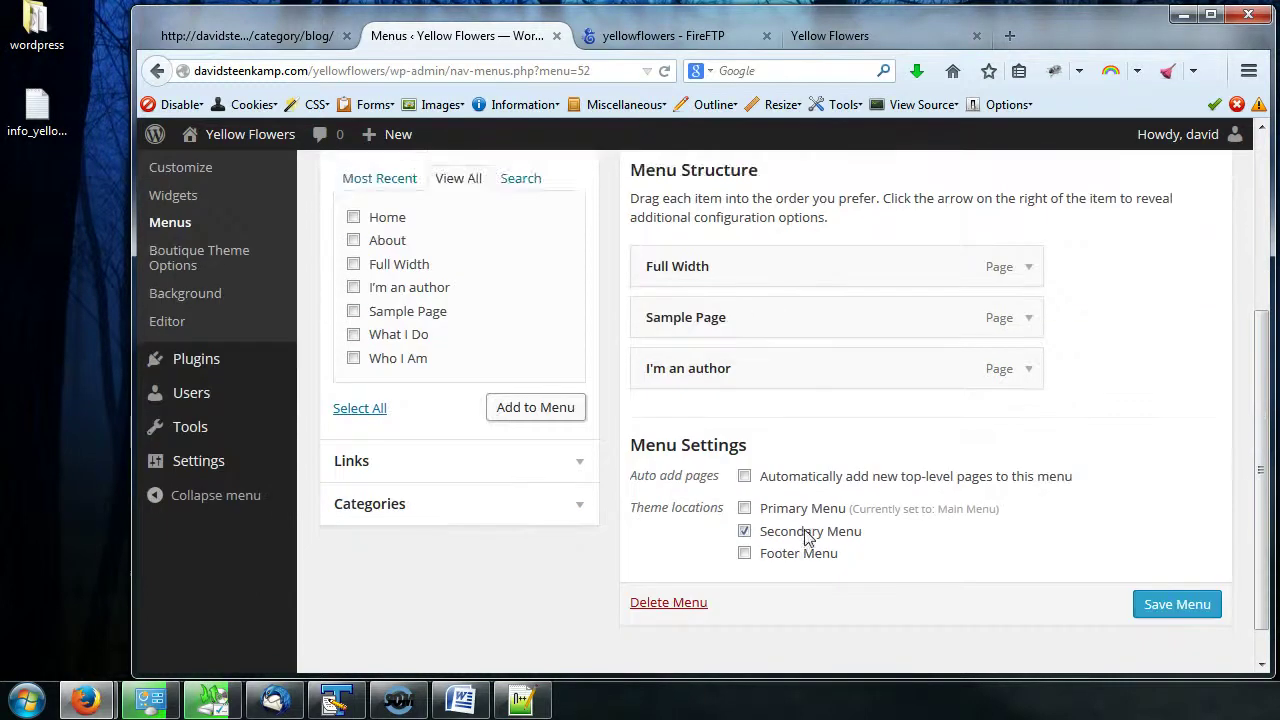
left_click(1175, 578)
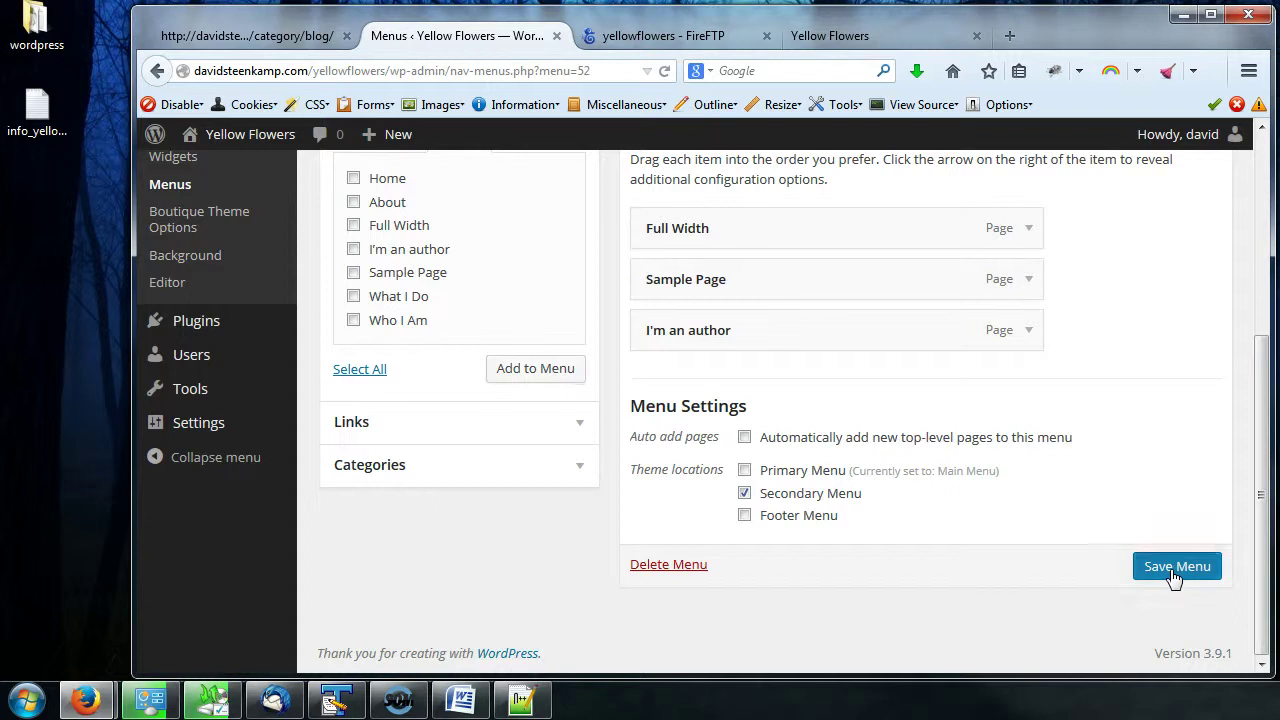
Step: Reload the blog category page and check its secondary navigation and footer links
left_click(305, 42)
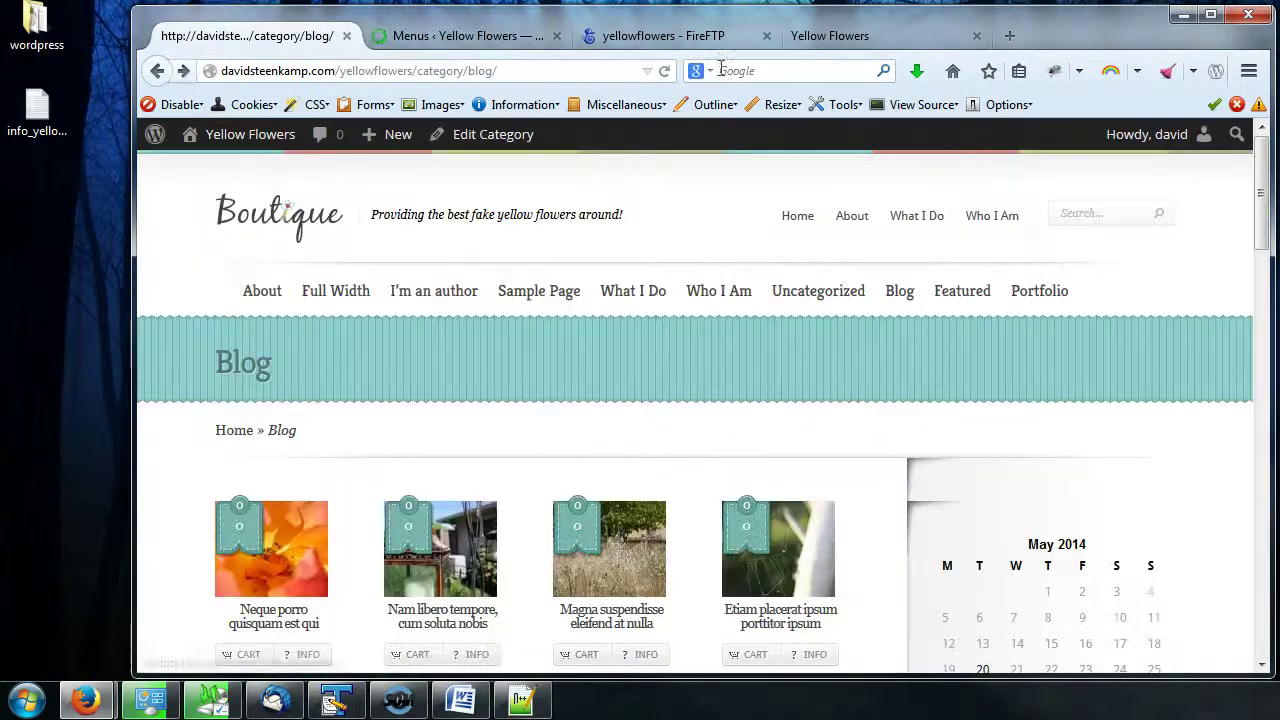
left_click(664, 70)
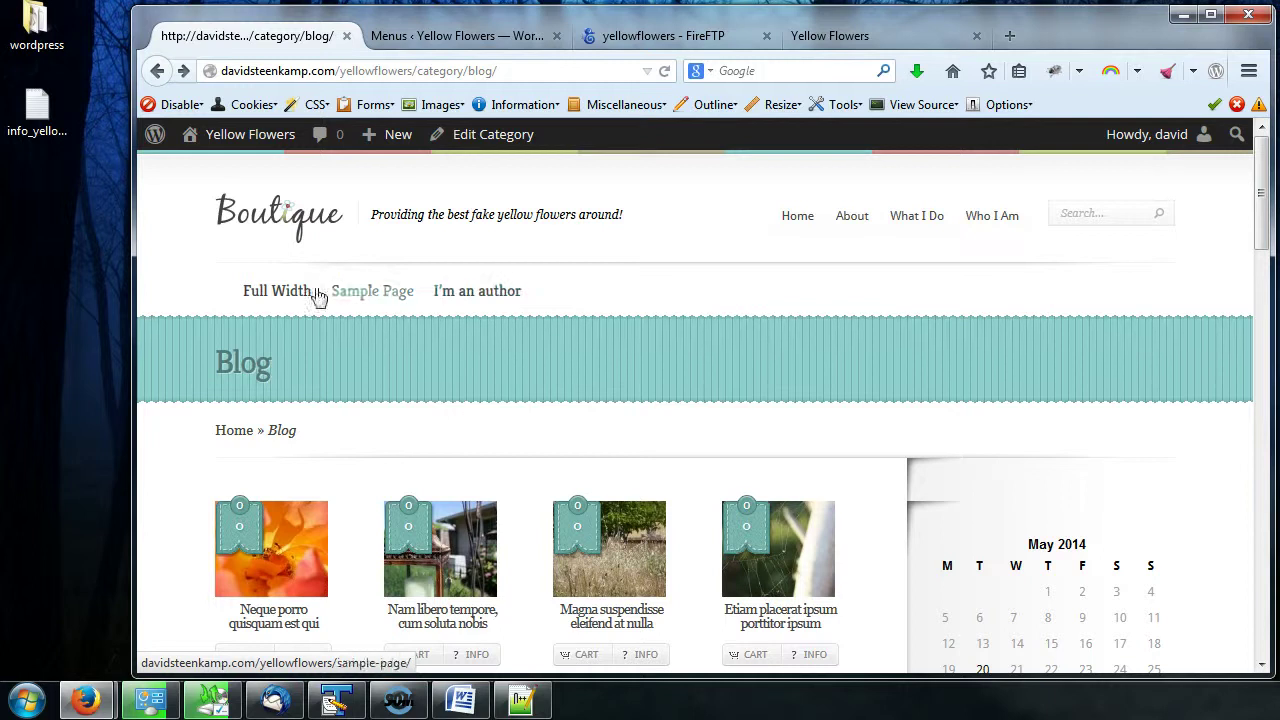
scroll(952, 320, "down", 15)
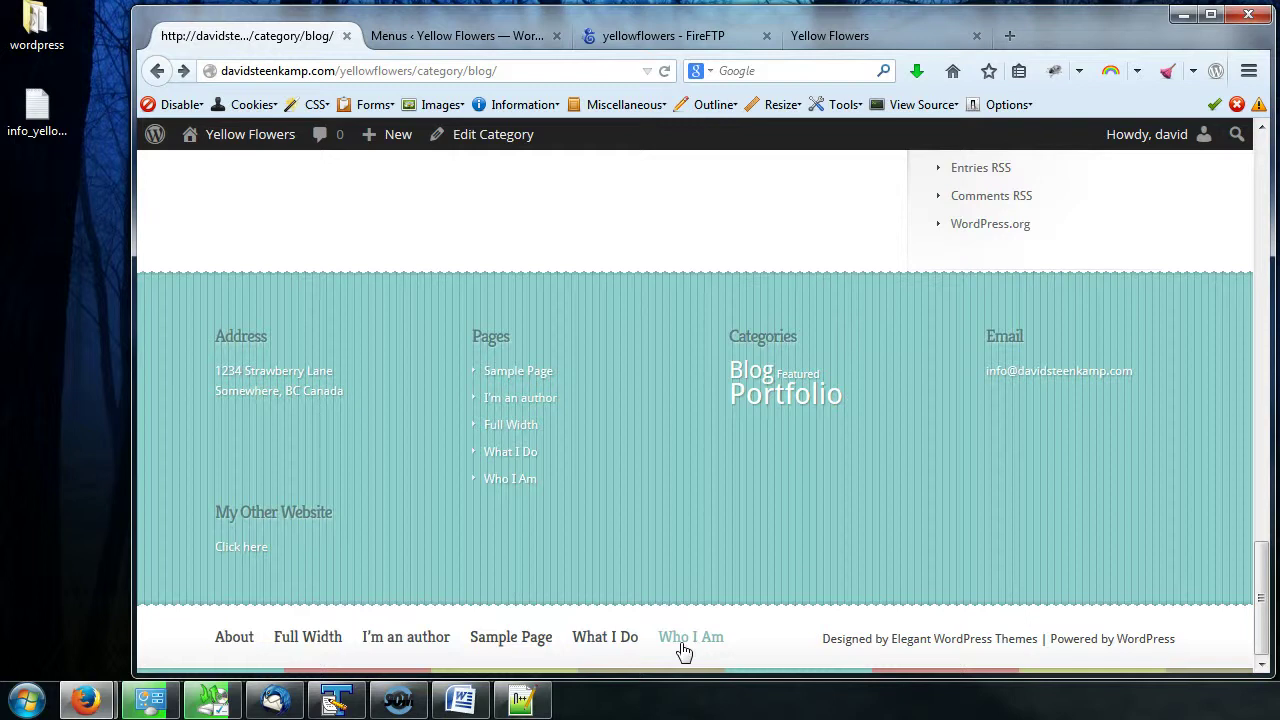
Step: Review Secondary Menu's saved settings, the list of existing menus, and the menu assigned to each theme location
left_click(418, 38)
scroll(1050, 350, "down", 5)
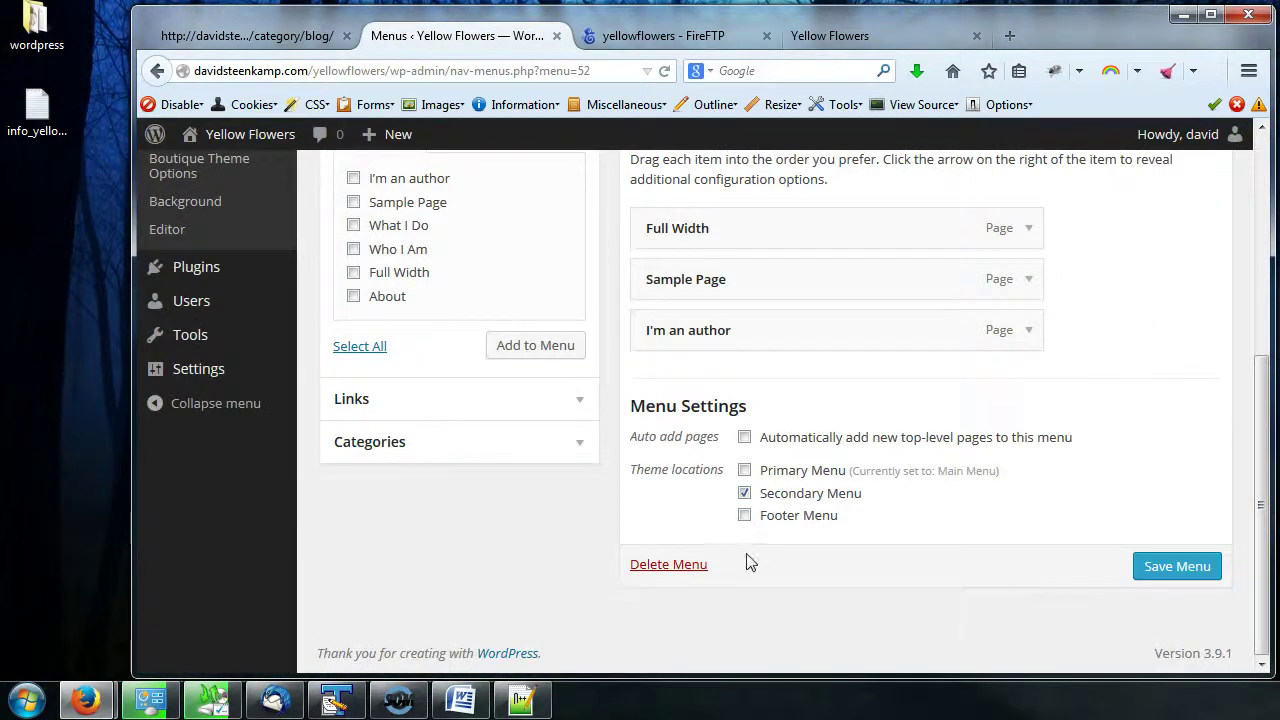
scroll(751, 563, "up", 4)
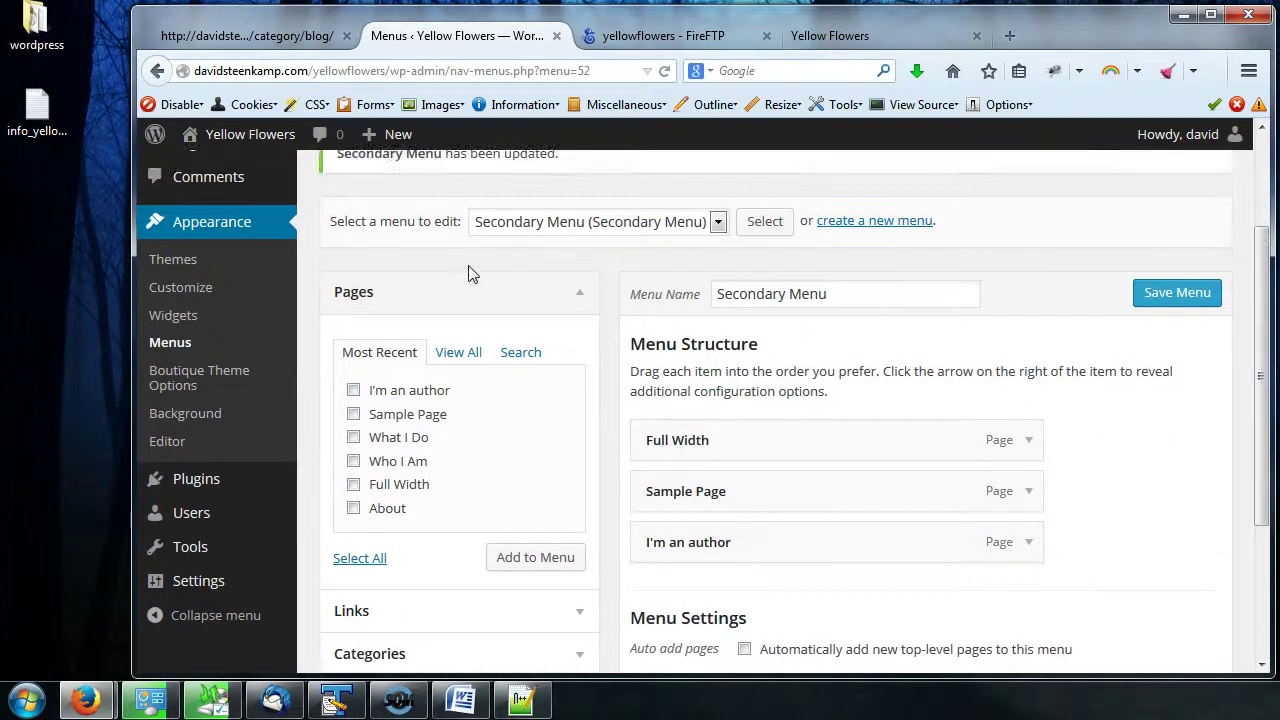
scroll(472, 274, "up", 2)
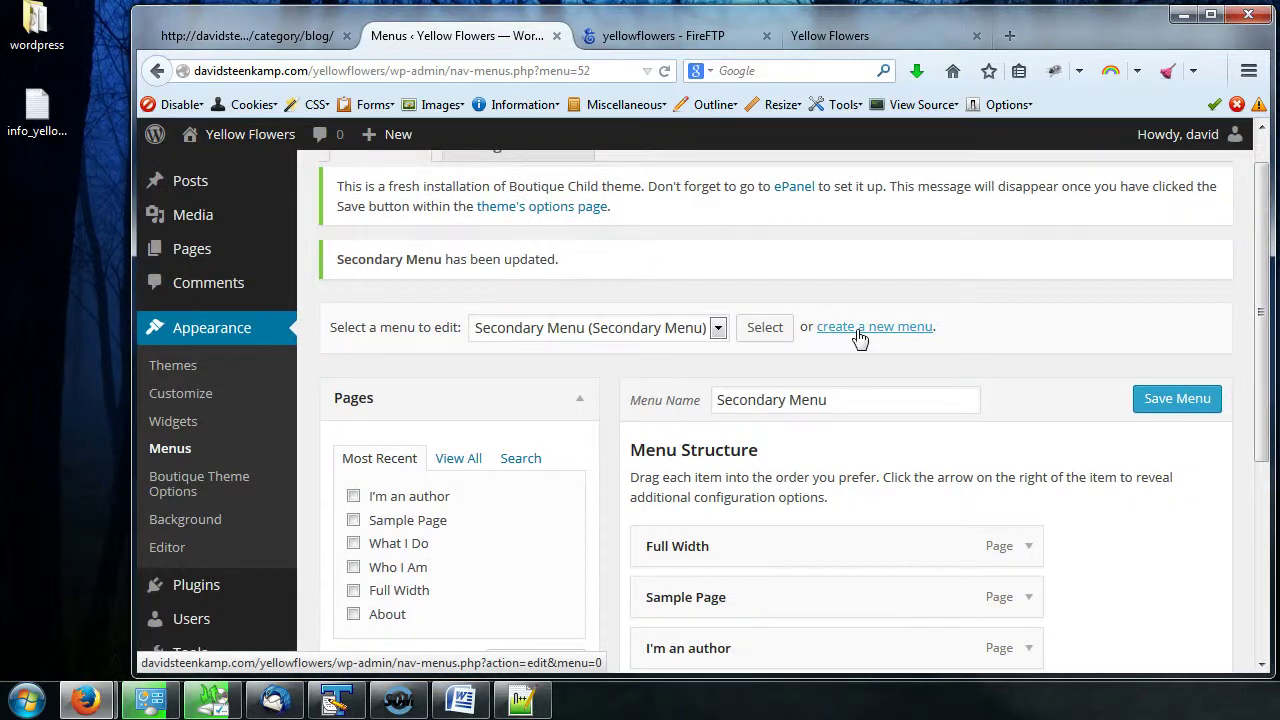
left_click(712, 332)
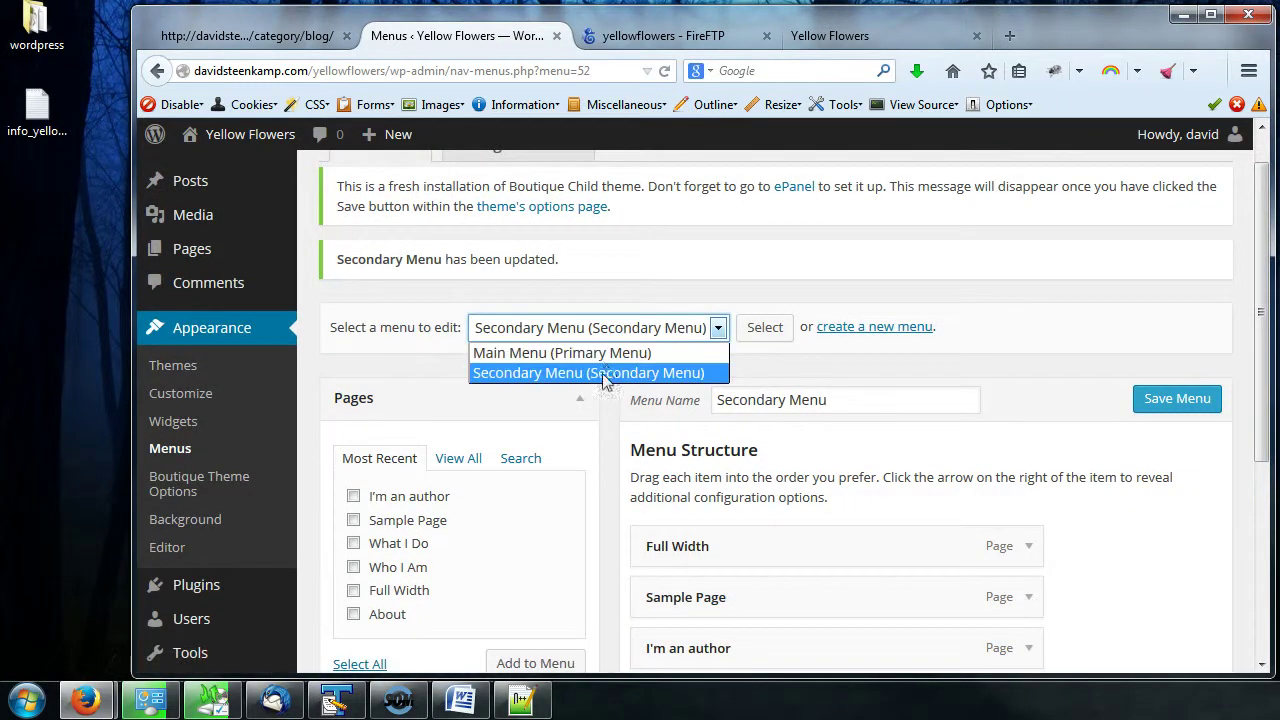
left_click(1078, 316)
scroll(1040, 320, "up", 1)
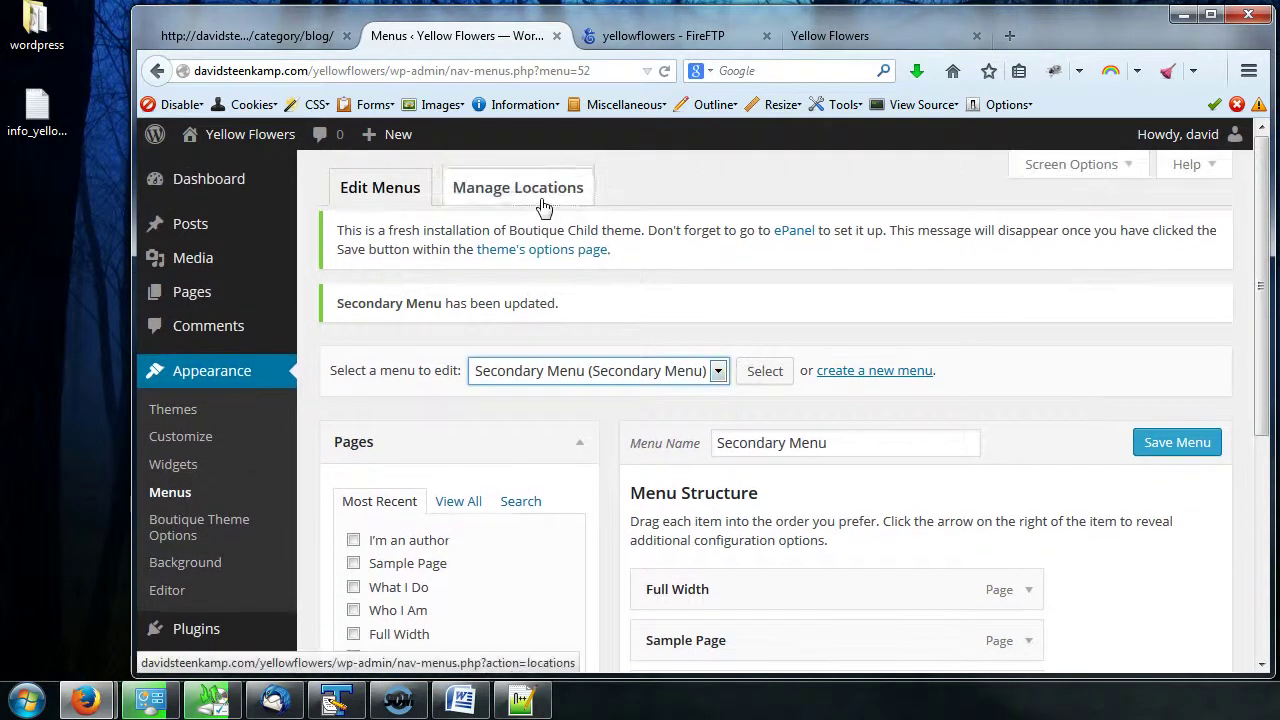
left_click(537, 190)
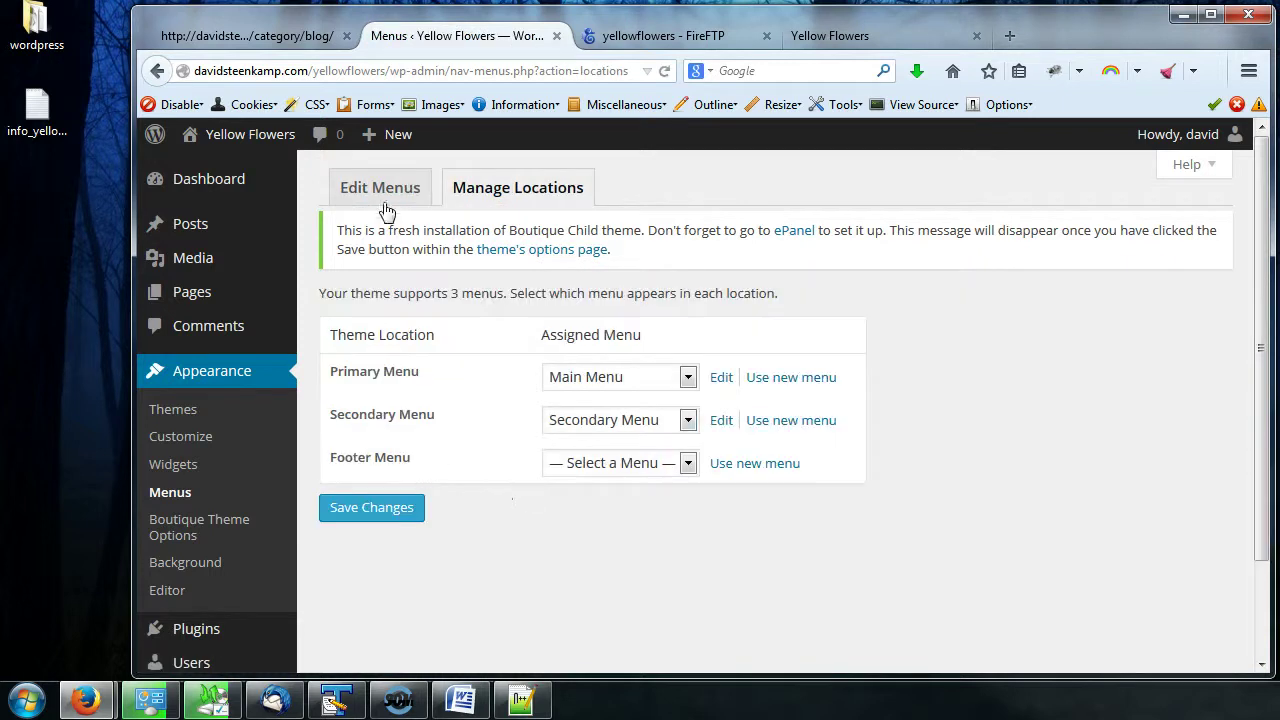
Step: Create a new navigation menu named "Footer Menu"
left_click(388, 197)
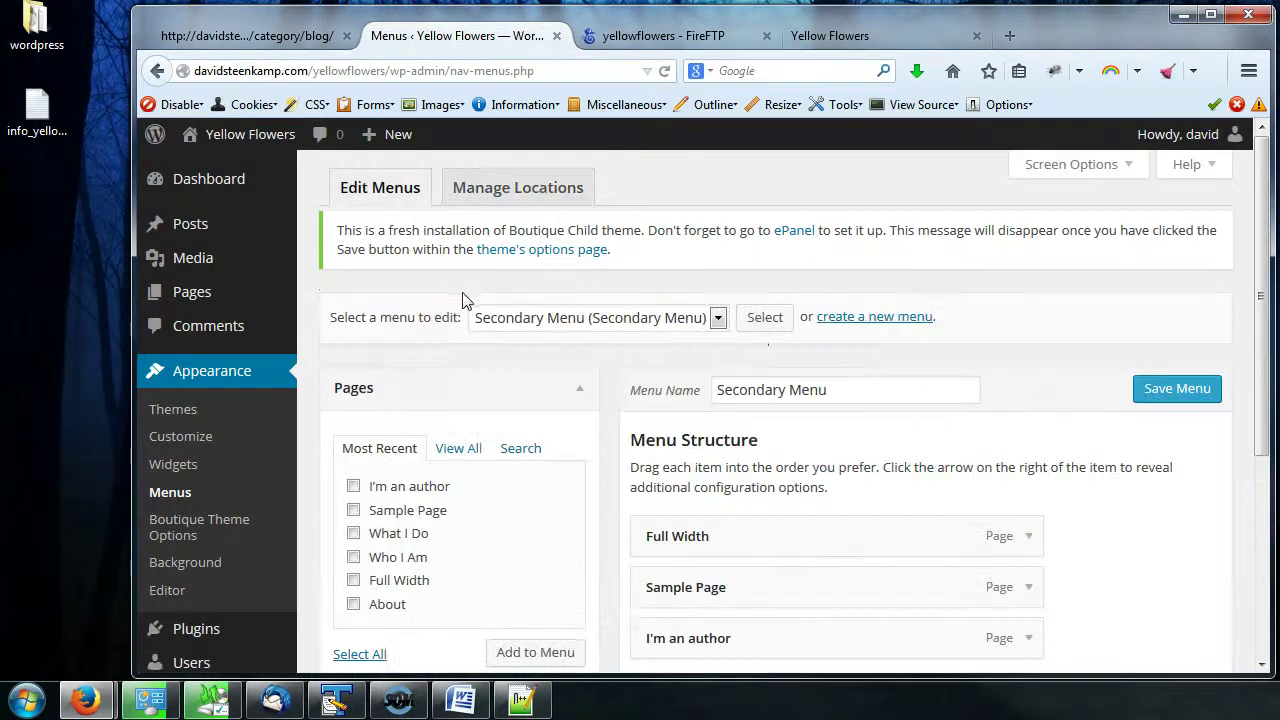
left_click(900, 317)
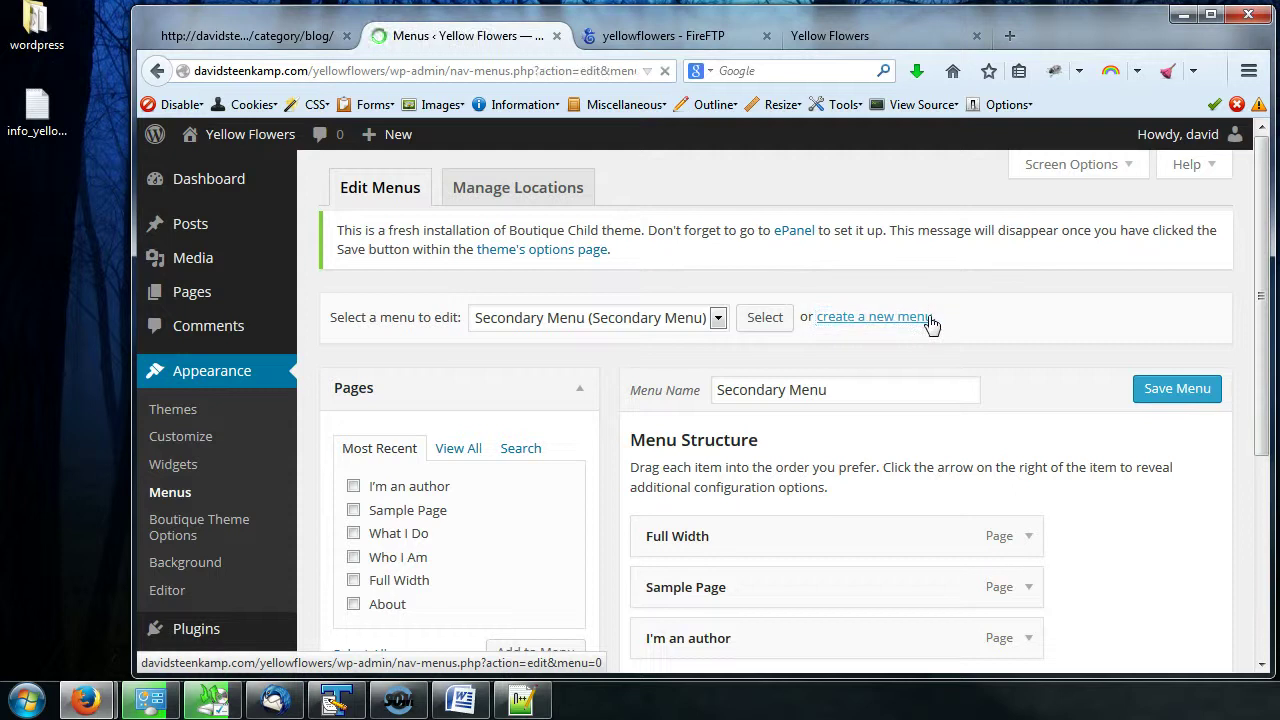
type("Footer Menu")
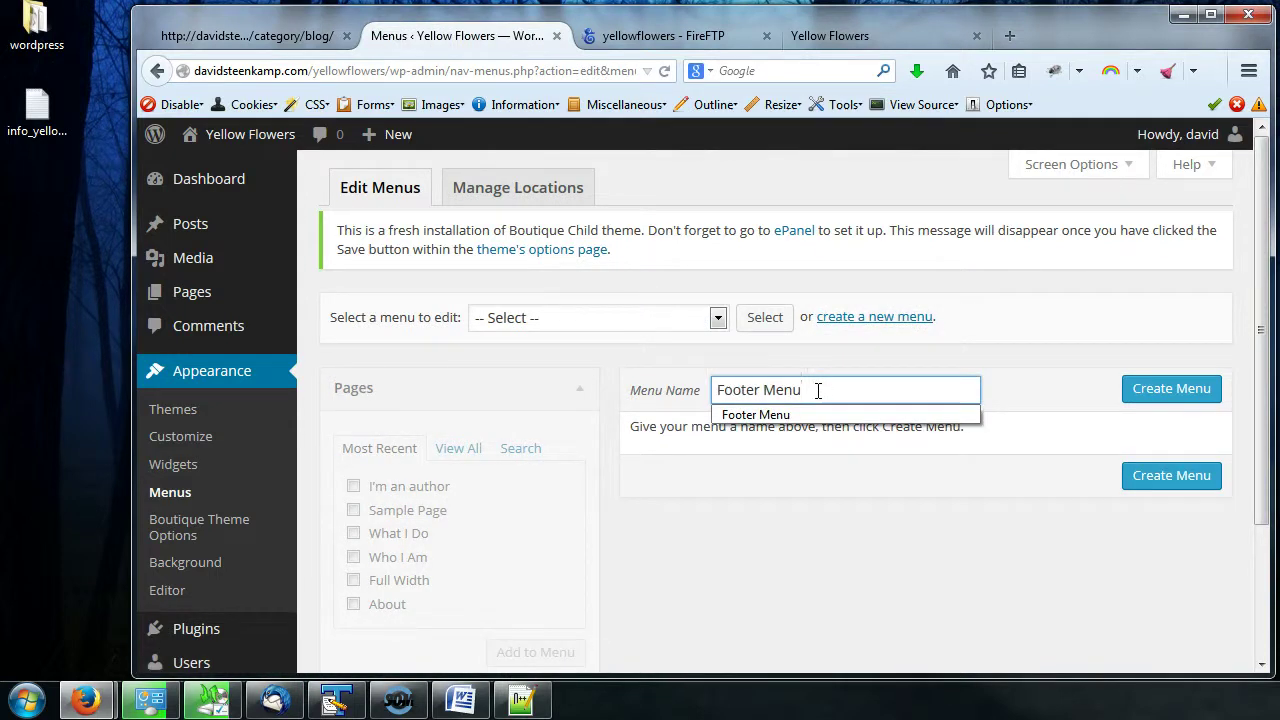
left_click(1150, 395)
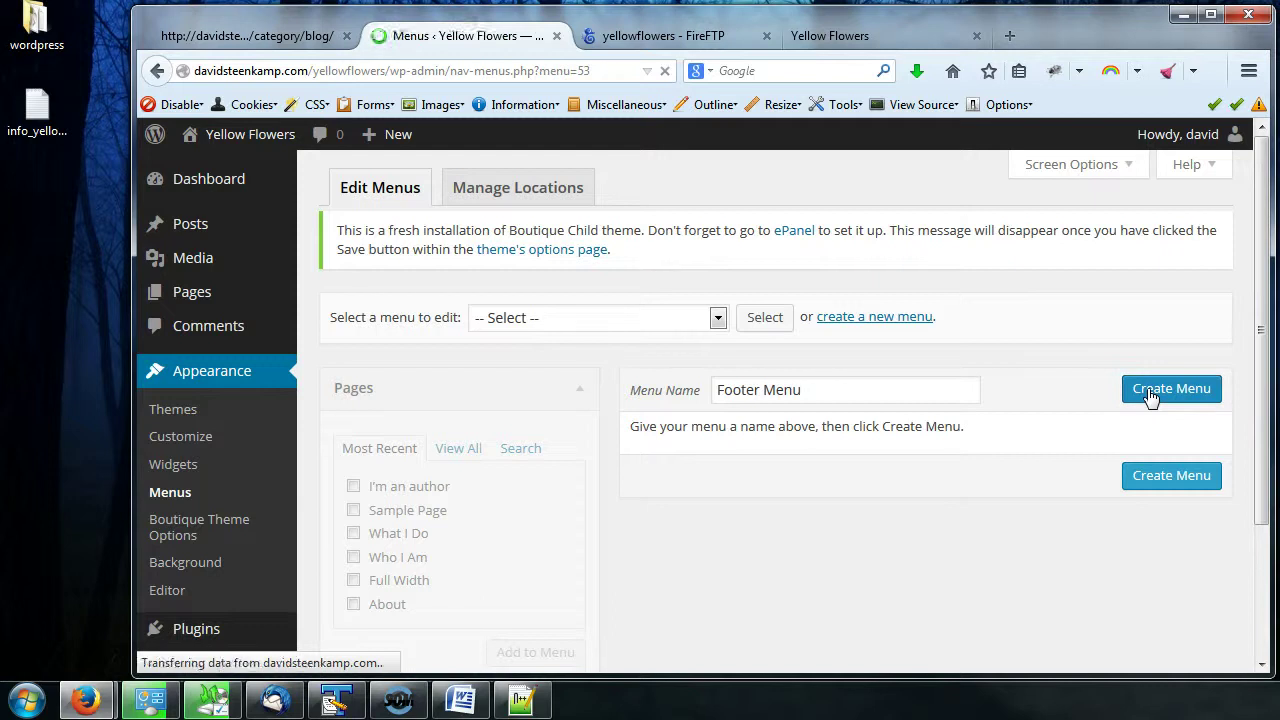
Step: Assign the new menu to the Footer Menu theme location and add the Home, About, What I Do and Who I Am pages to it
scroll(1137, 393, "down", 3)
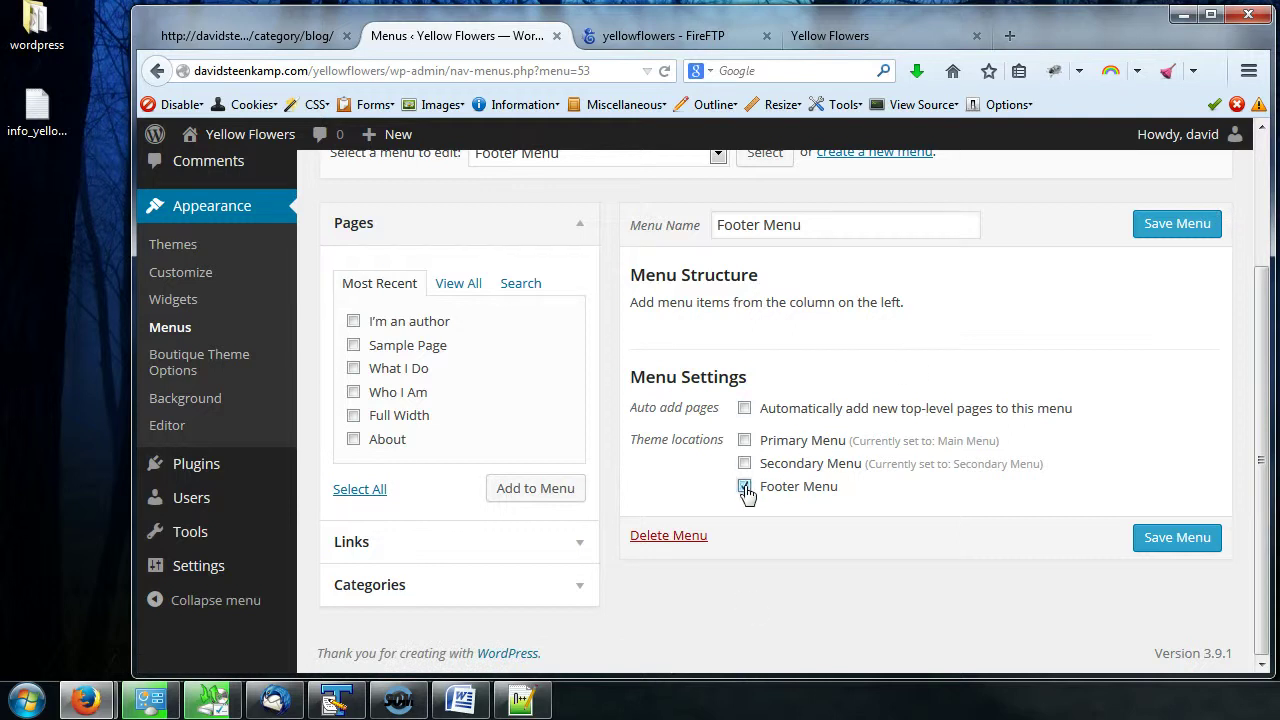
left_click(459, 290)
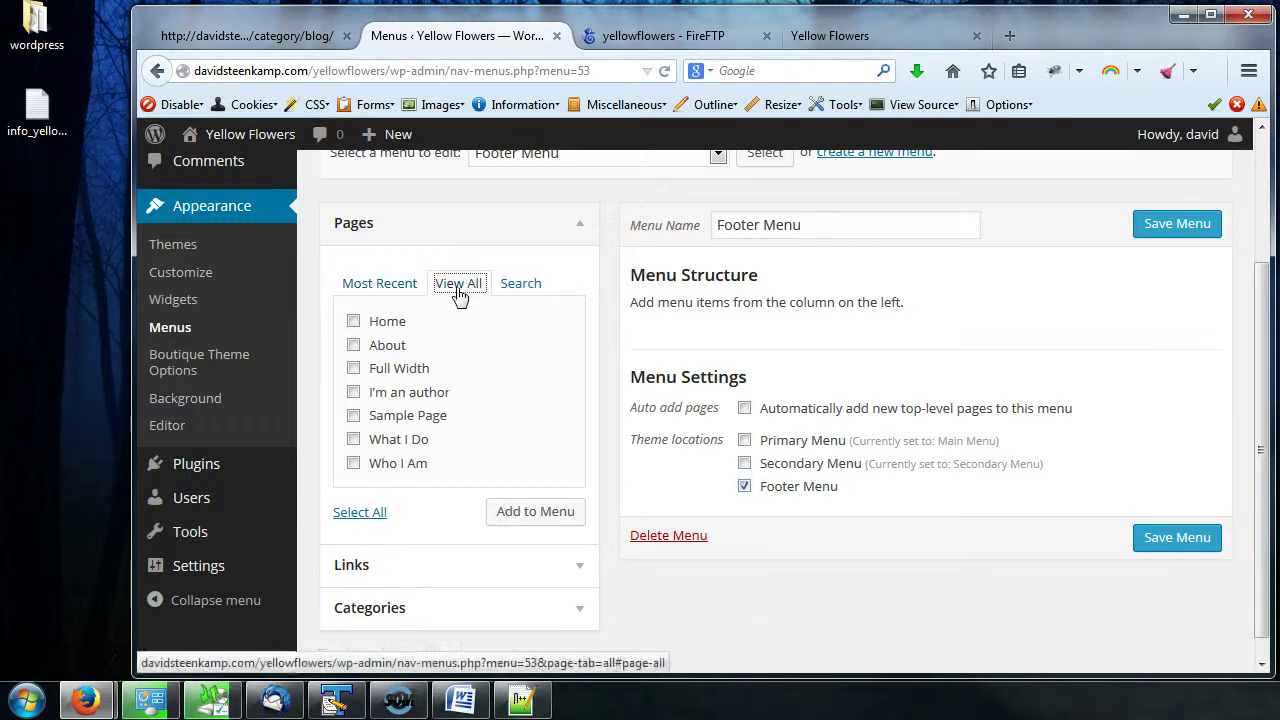
left_click(353, 321)
left_click(353, 345)
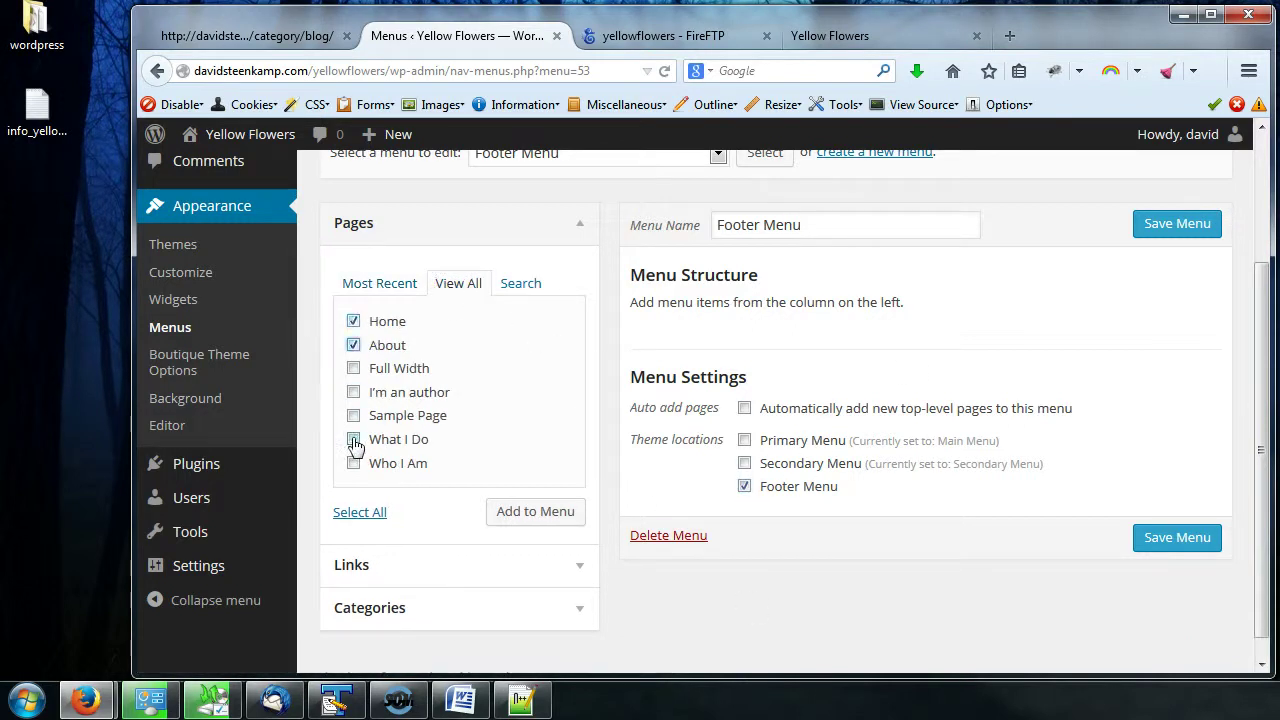
left_click(354, 440)
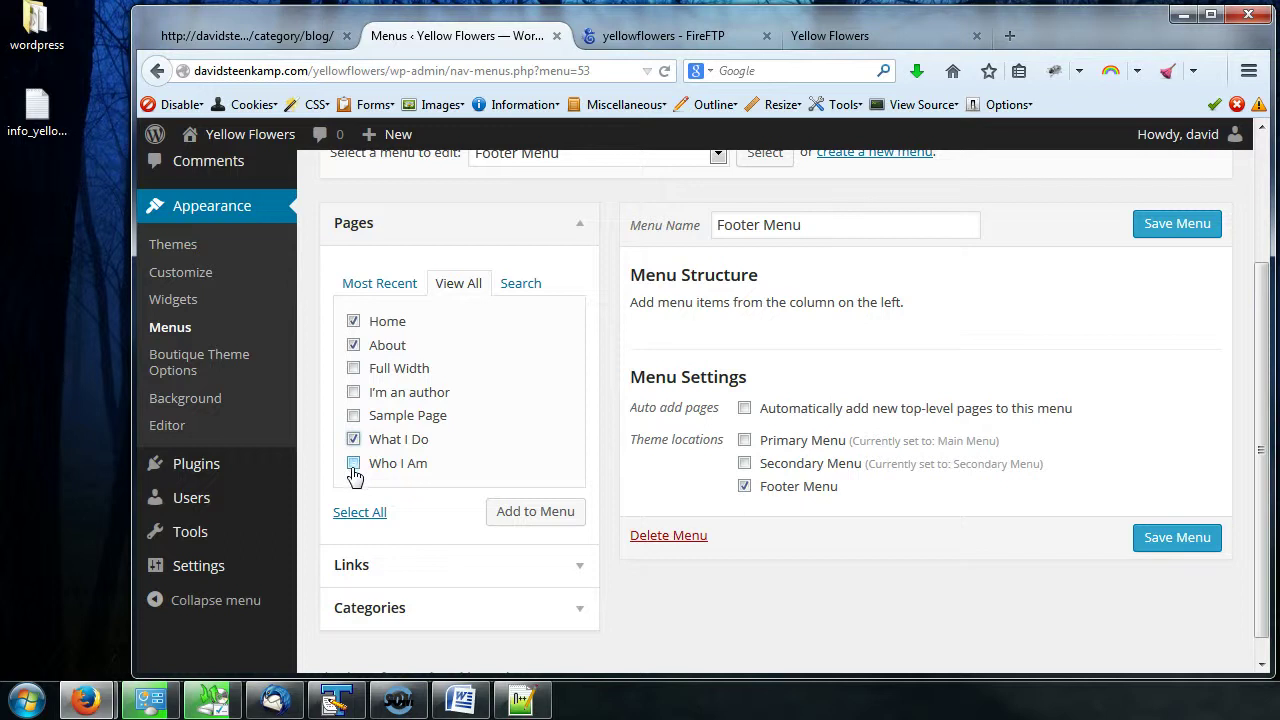
left_click(535, 512)
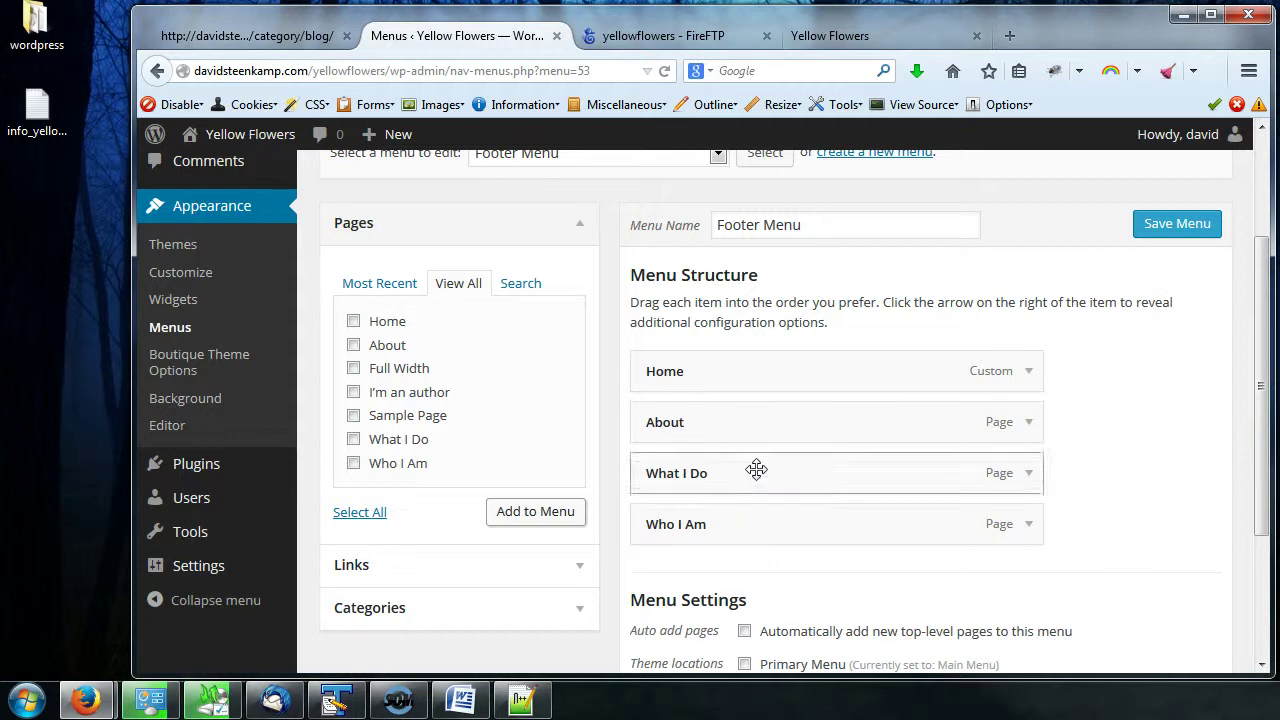
Step: Try nesting What I Do under About, restore it to the top level, and save the Footer Menu
left_click_drag(754, 470, 725, 482)
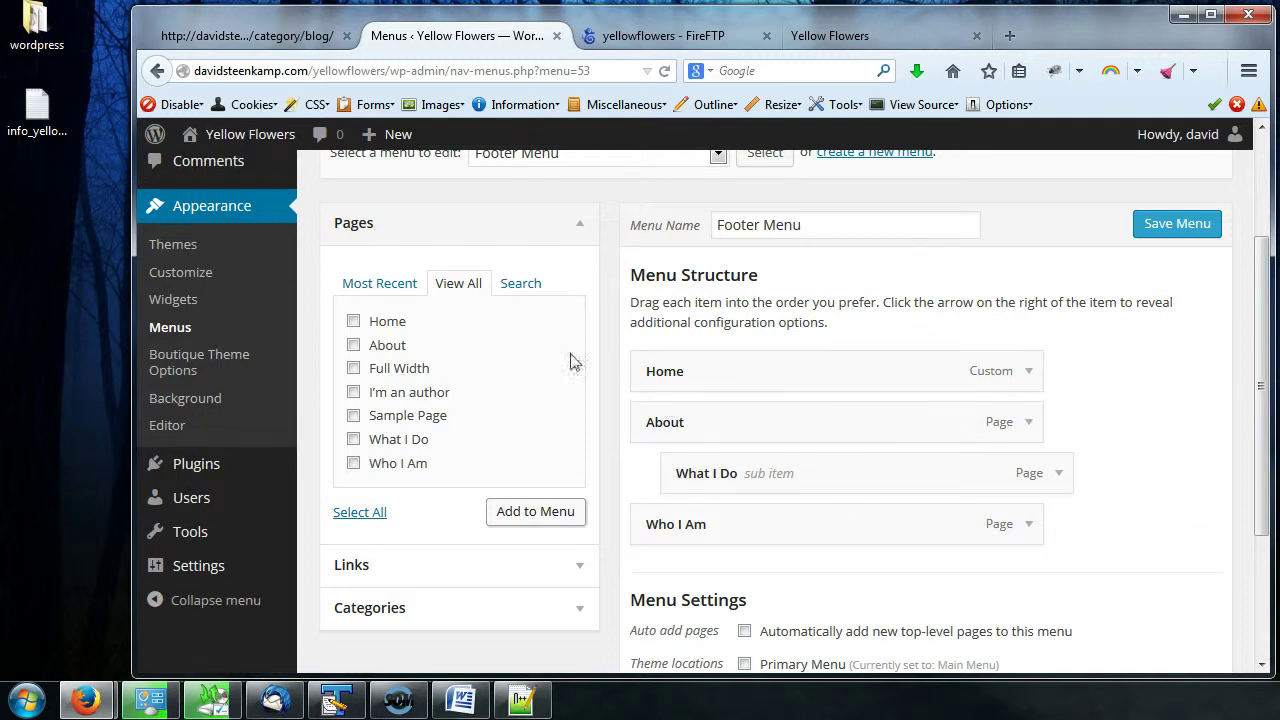
mouse_move(787, 475)
left_mouse_down()
mouse_move(751, 474)
mouse_move(774, 489)
left_mouse_up()
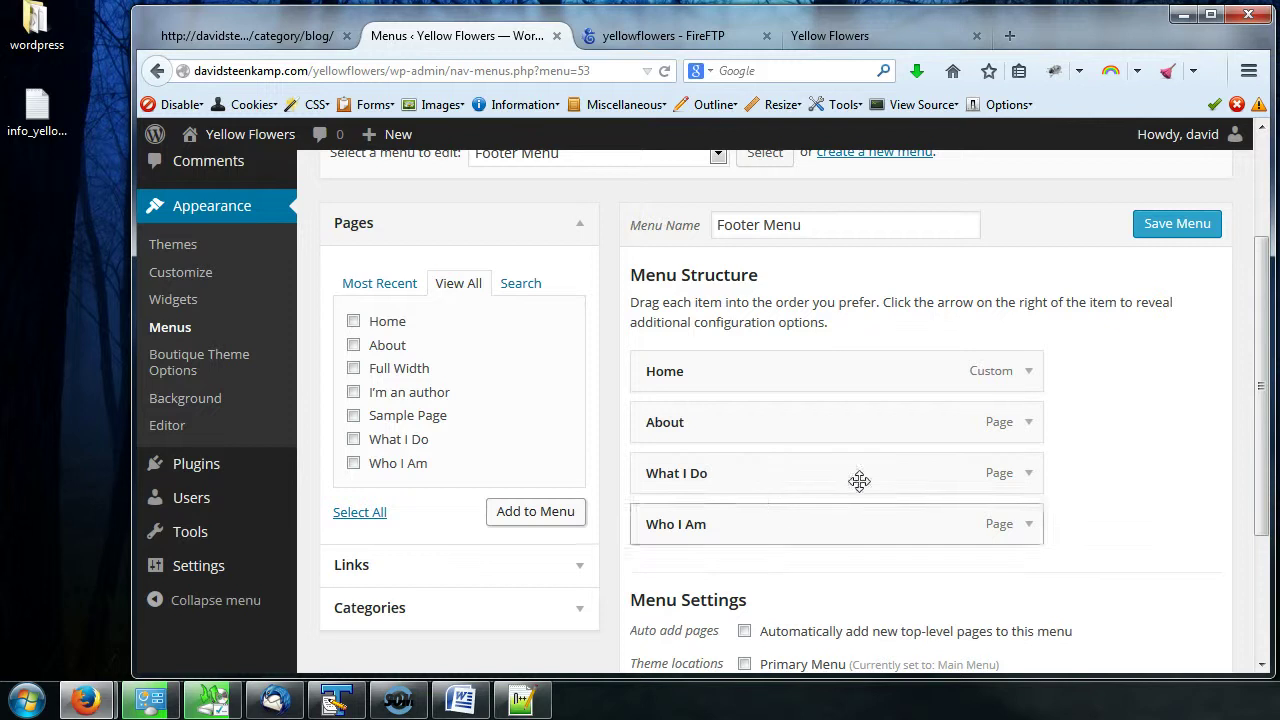
left_click(1170, 226)
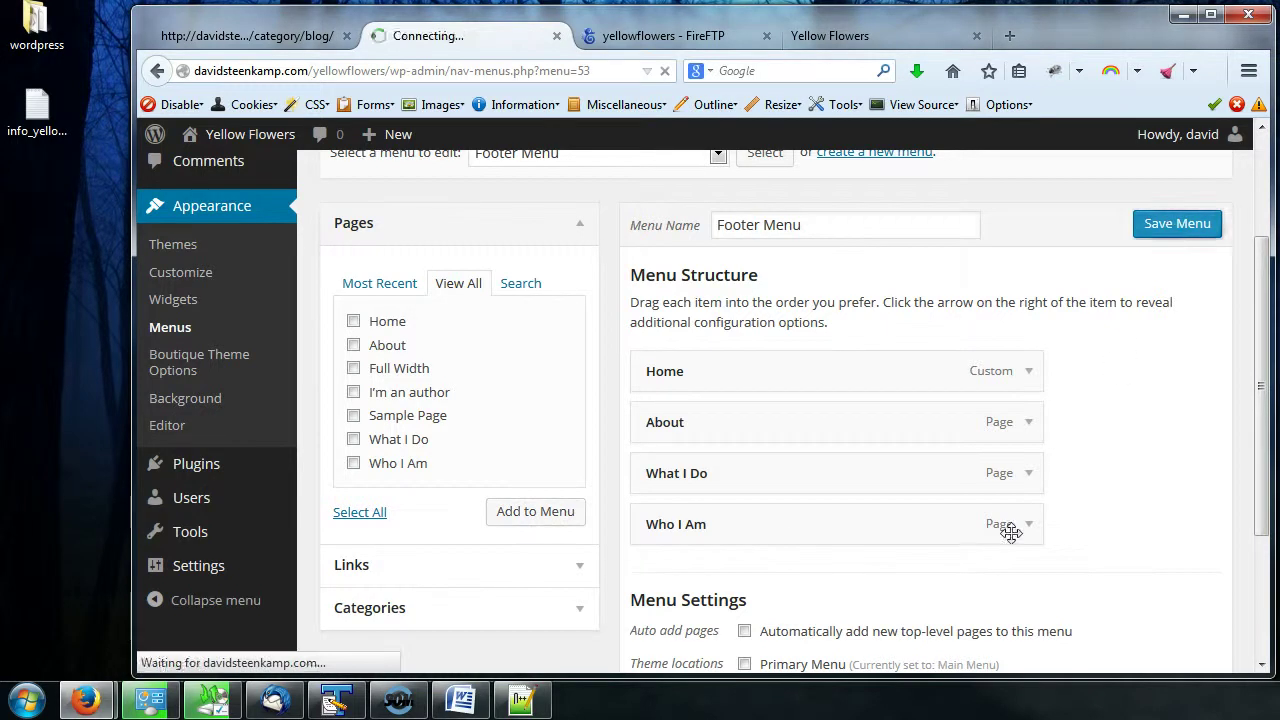
Step: Reload the blog category page to check its footer links and header menus, and return to the Footer Menu editor
left_click(287, 38)
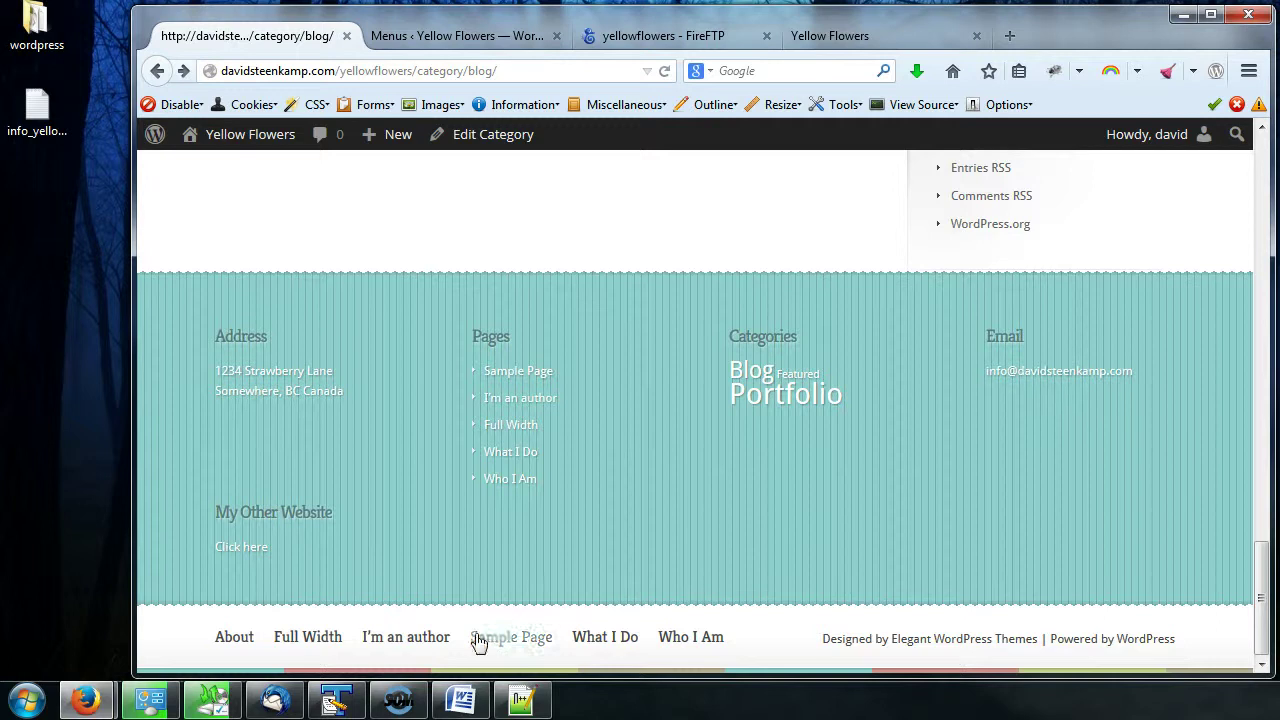
left_click(664, 70)
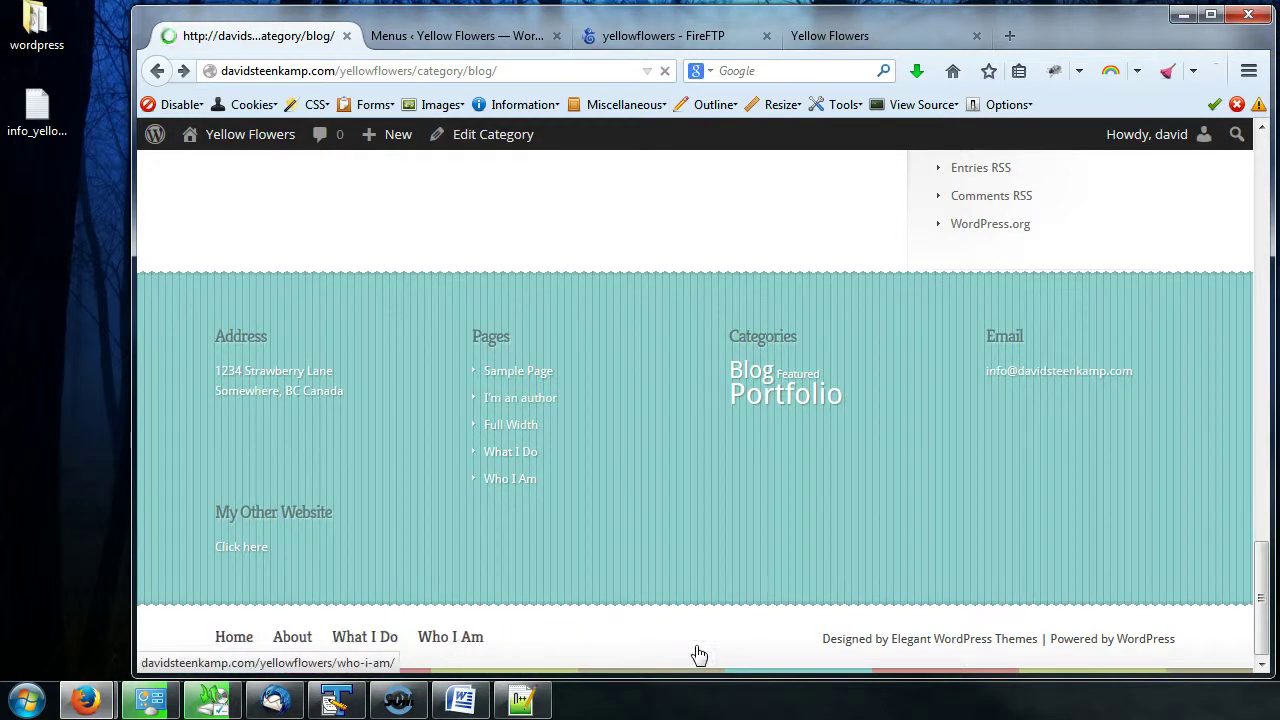
scroll(864, 608, "up", 15)
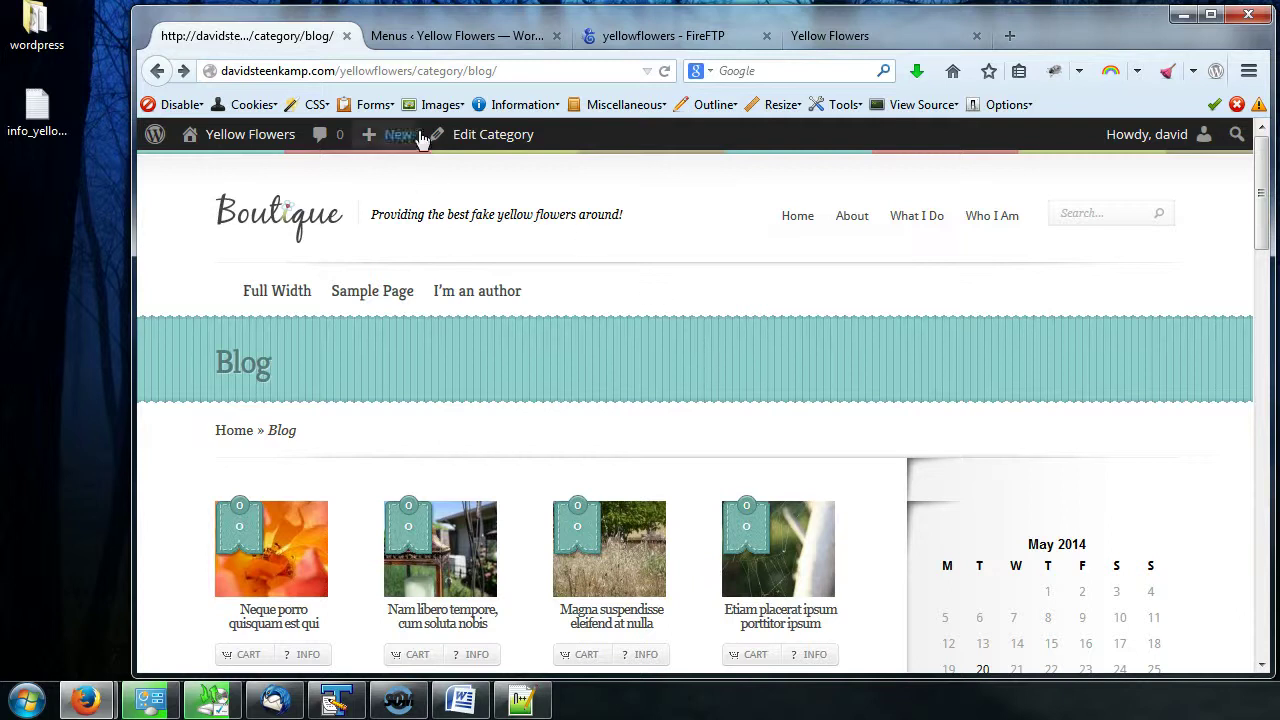
left_click(436, 38)
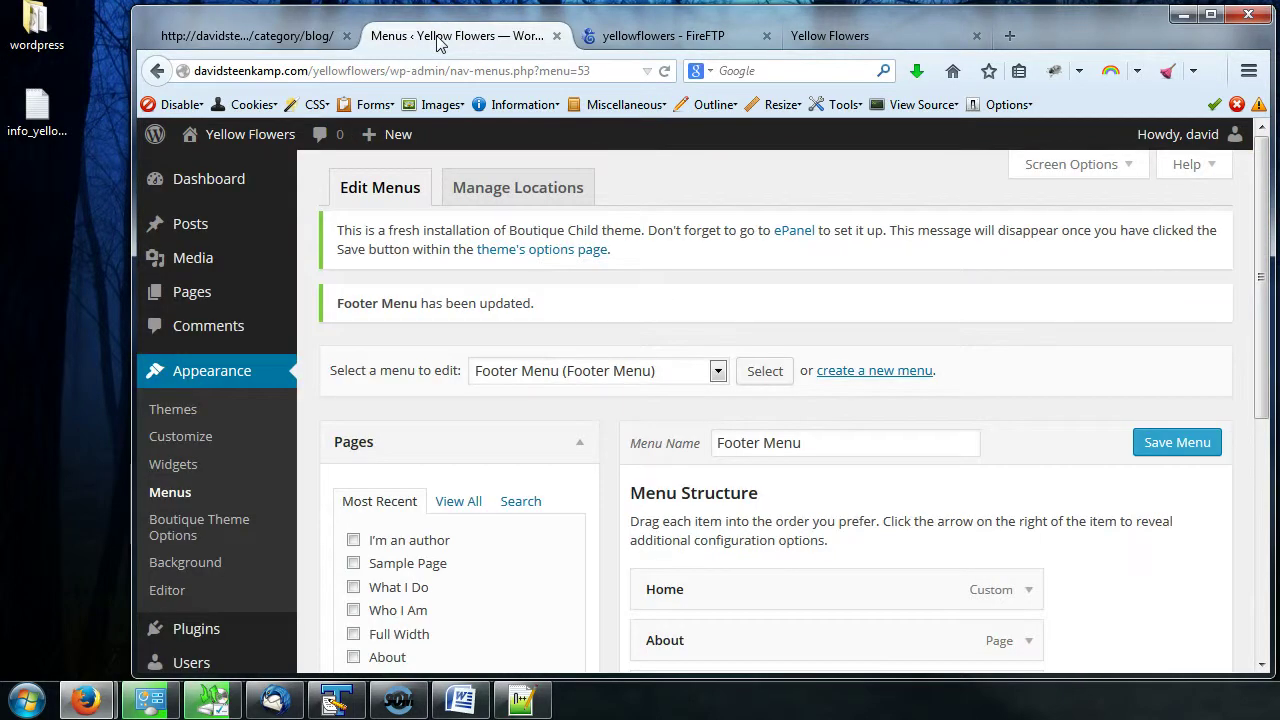